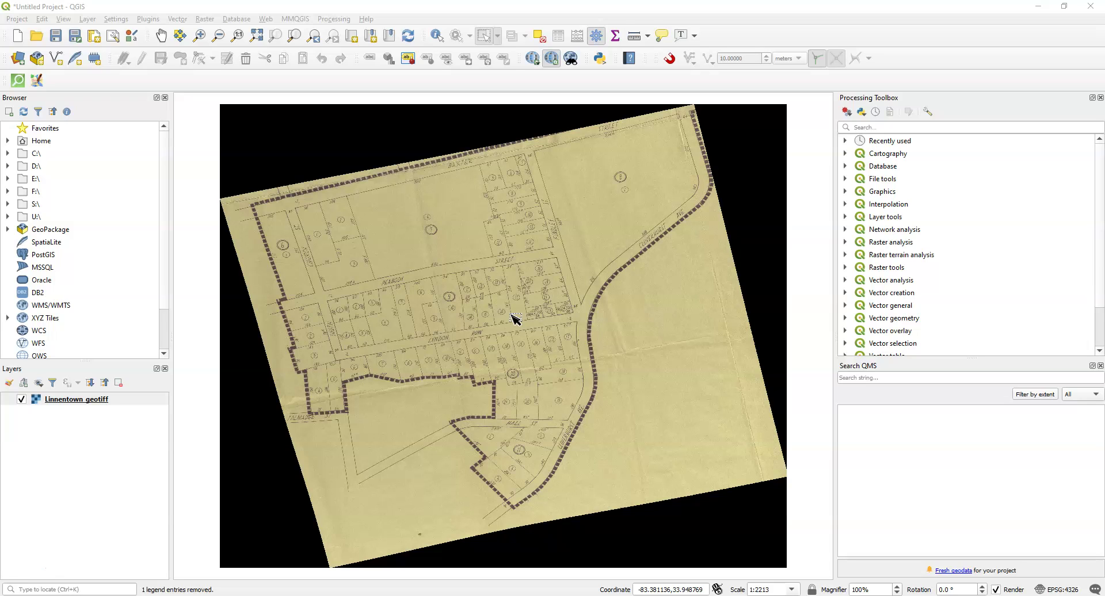
# Add the OSM Standard basemap layer beneath the Linnentown geotiff.
pyautogui.click(552, 315)
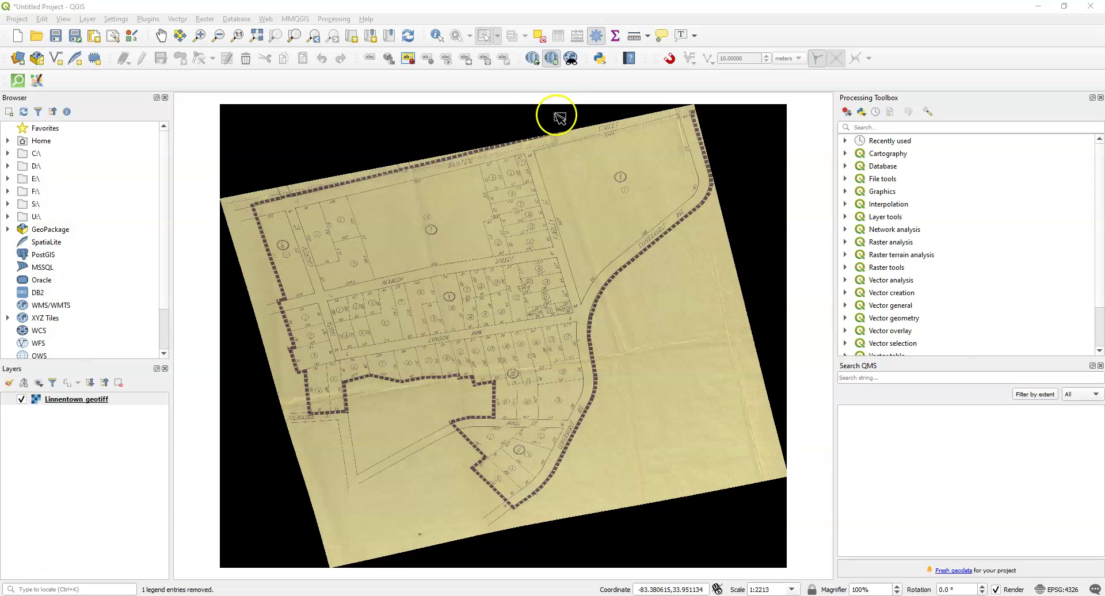
pyautogui.click(533, 58)
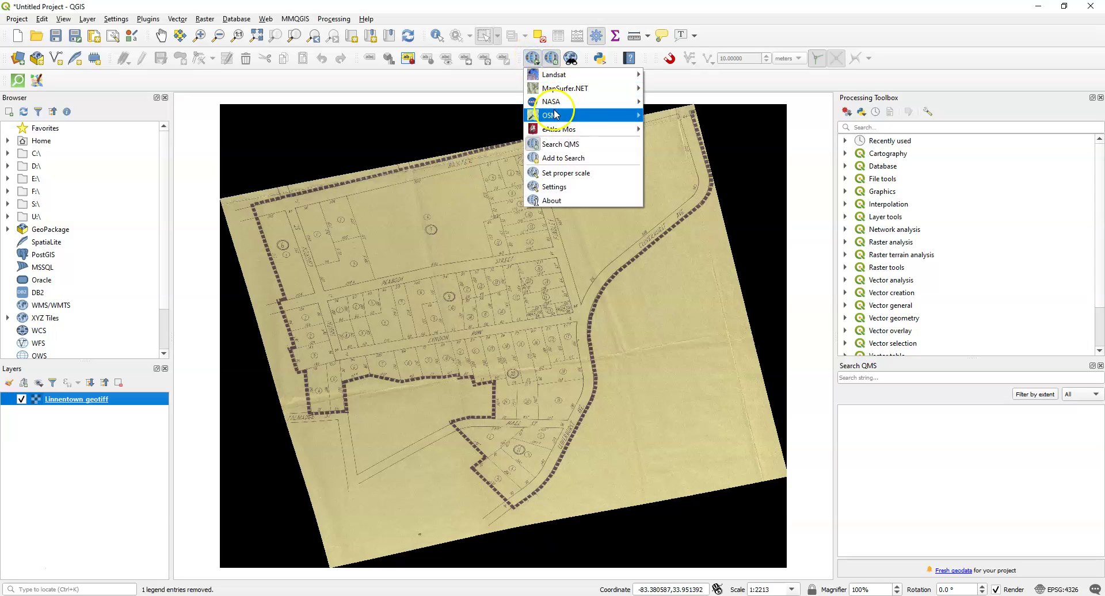
pyautogui.moveTo(575, 115)
pyautogui.click(667, 129)
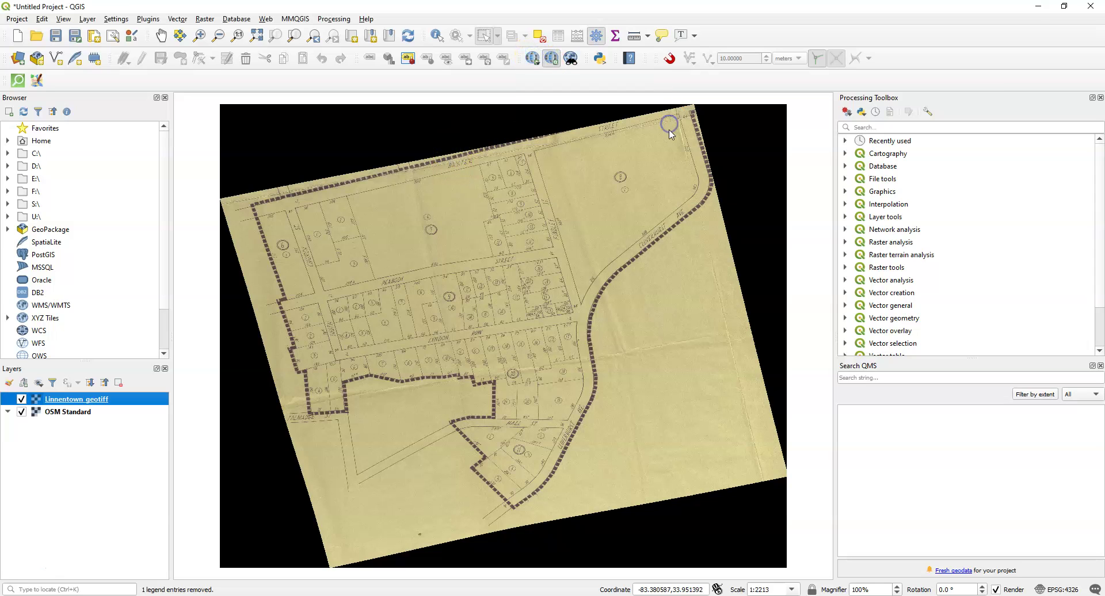
# Hide and show the Linnentown geotiff layer to compare the scanned map with the basemap.
pyautogui.click(22, 398)
pyautogui.click(22, 398)
pyautogui.click(22, 398)
pyautogui.click(22, 399)
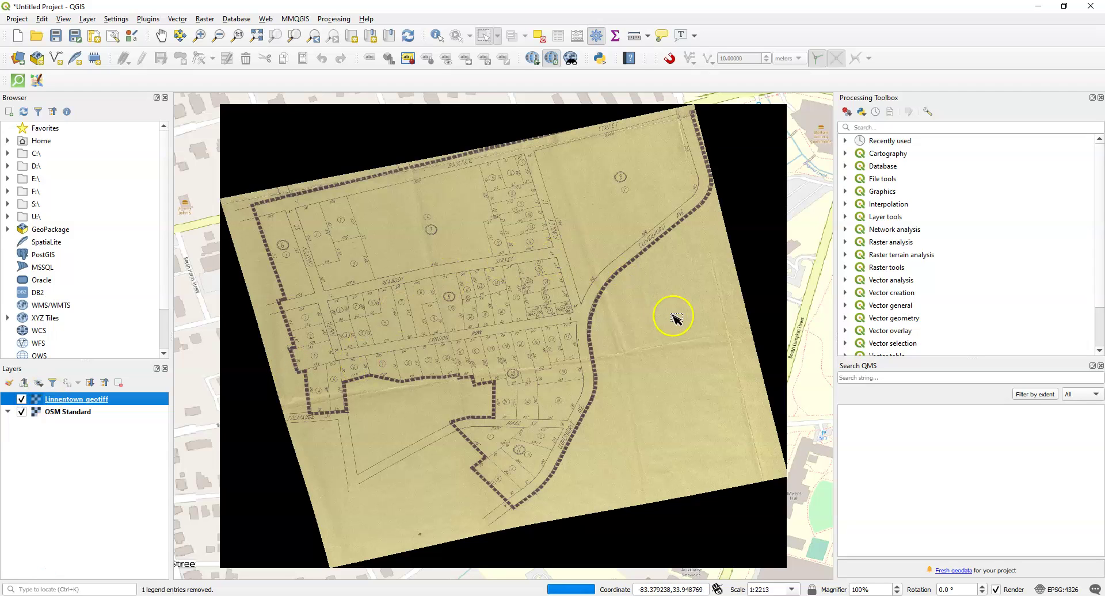
# Start a new GeoPackage layer over the parcel map and select the existing Linentown-old.gpkg file as its database.
pyautogui.scroll(1, 558, 320)
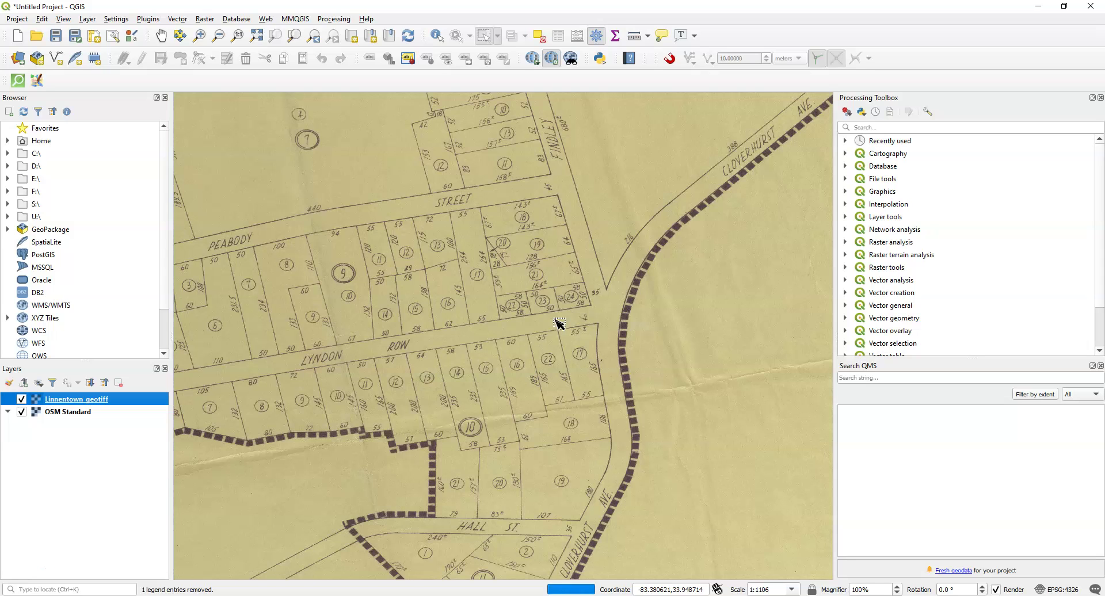
pyautogui.scroll(1, 558, 324)
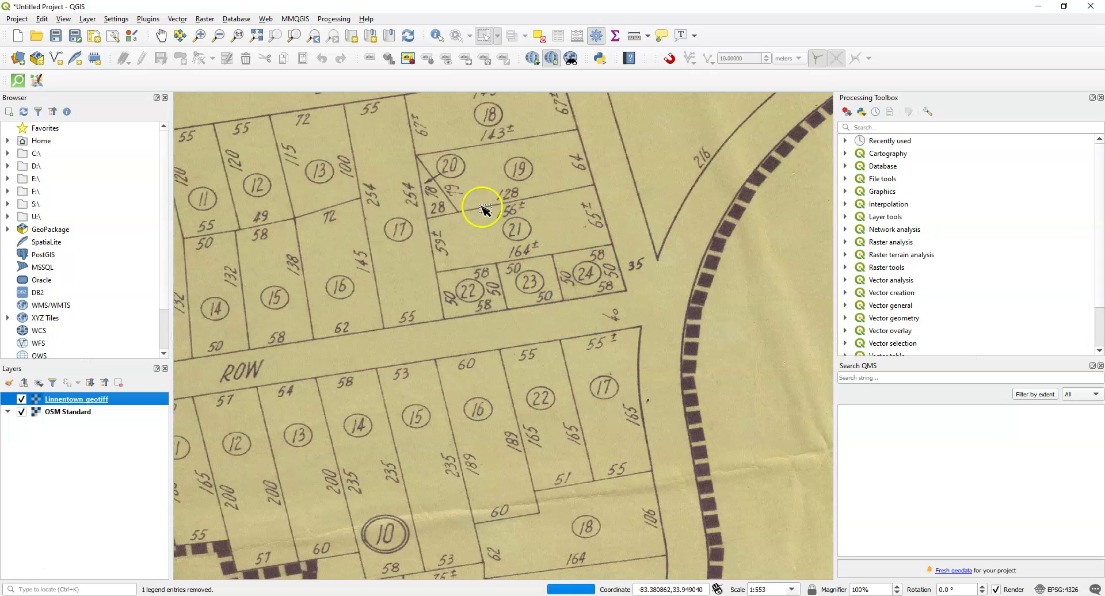
pyautogui.click(88, 18)
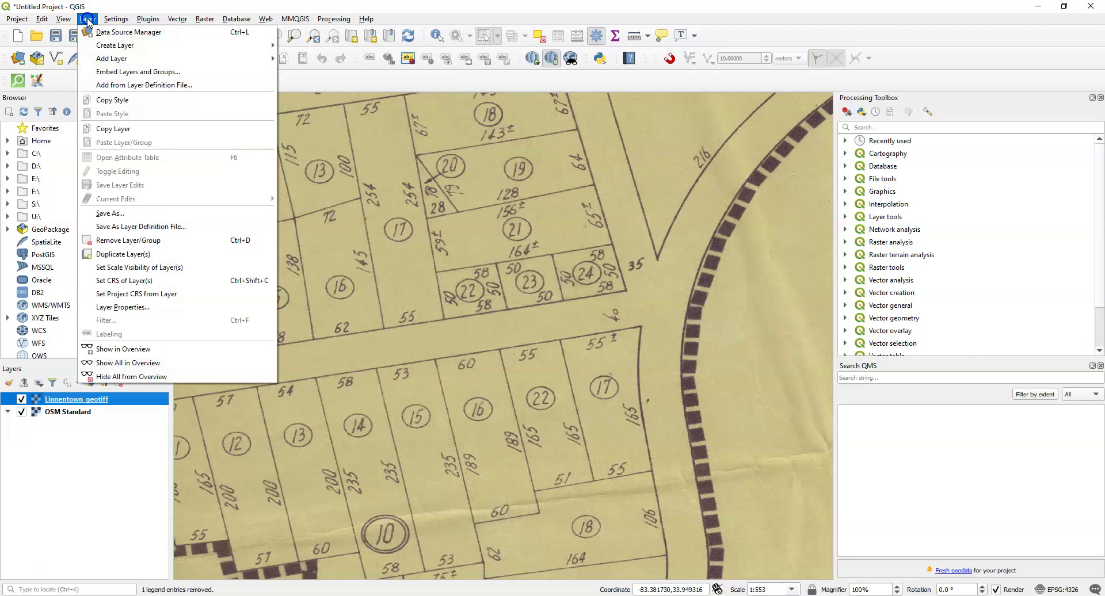
pyautogui.click(111, 51)
pyautogui.moveTo(112, 46)
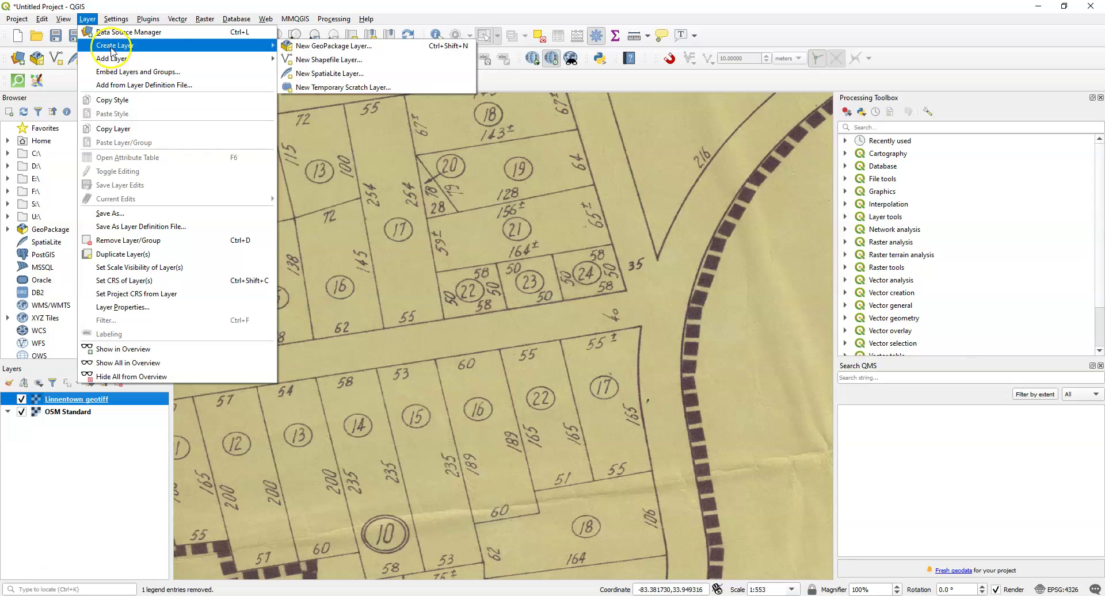
pyautogui.click(329, 46)
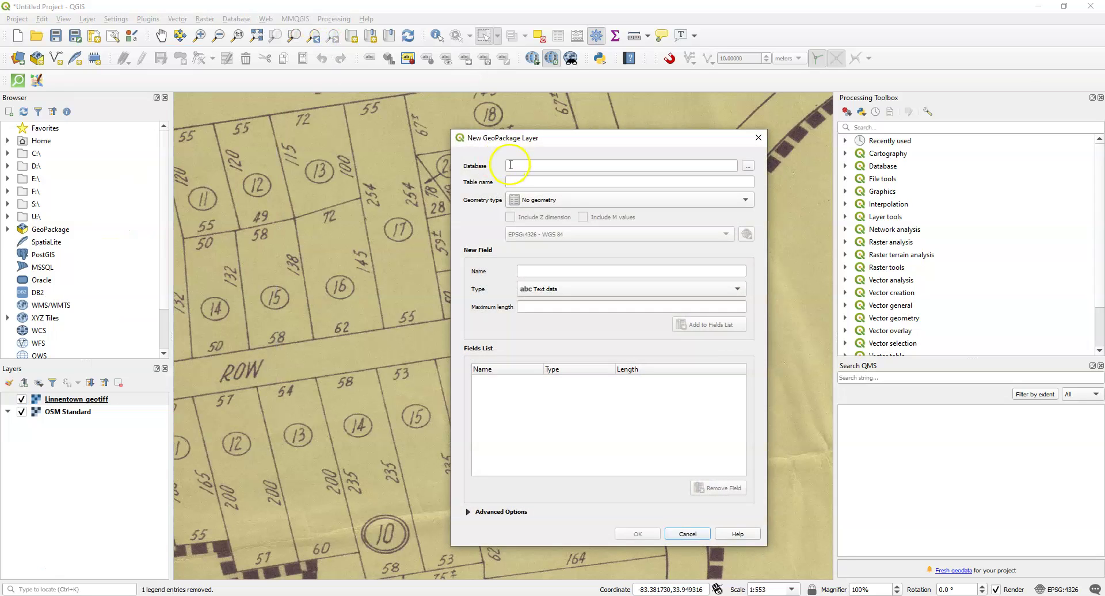
pyautogui.click(748, 168)
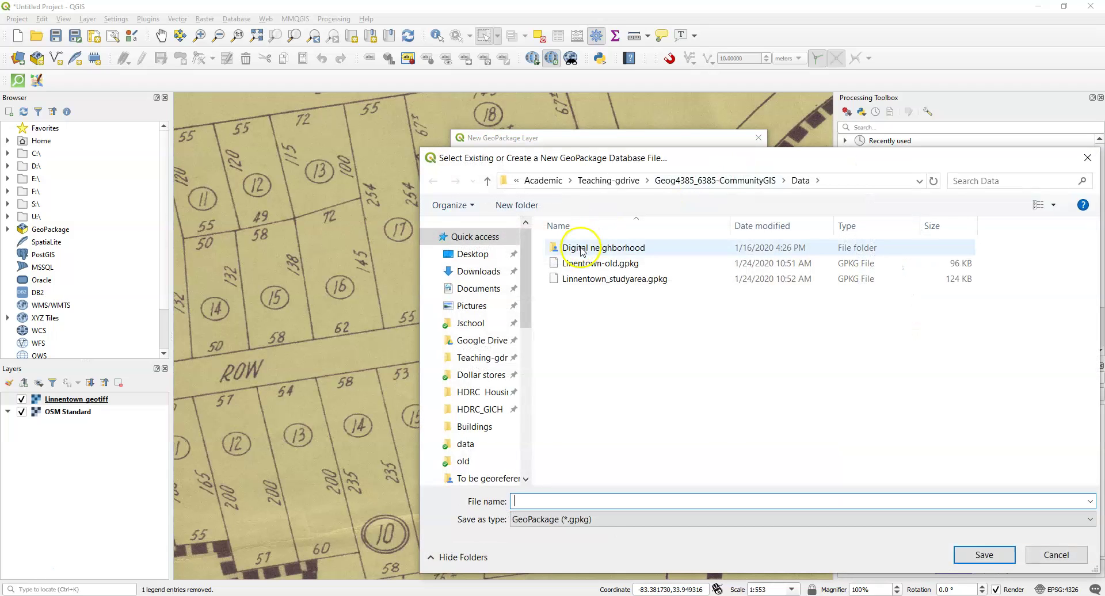
pyautogui.click(595, 263)
pyautogui.click(984, 554)
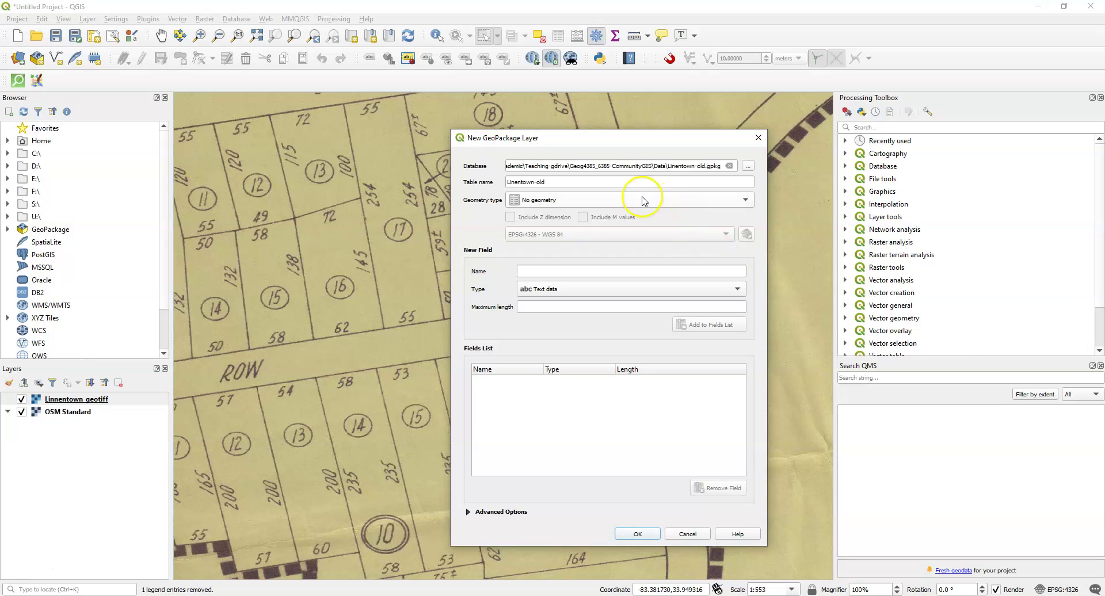
# Name the layer's table Parcel_1, set its geometry type to Polygon and create the layer in the existing database.
pyautogui.click(543, 183)
pyautogui.moveTo(543, 183); pyautogui.dragTo(485, 174)
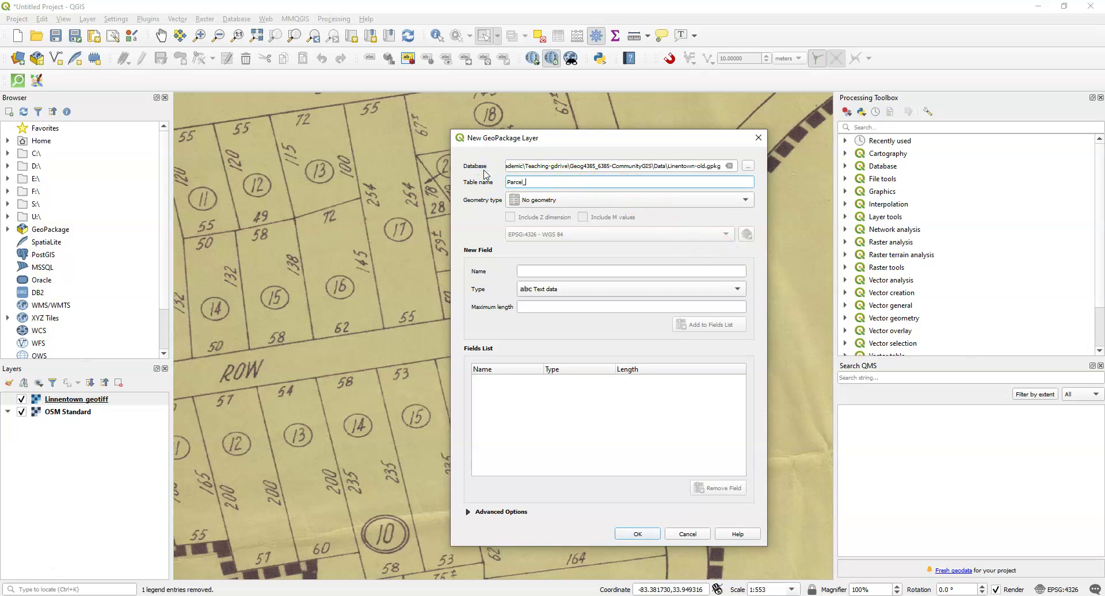
pyautogui.click(584, 201)
pyautogui.click(577, 242)
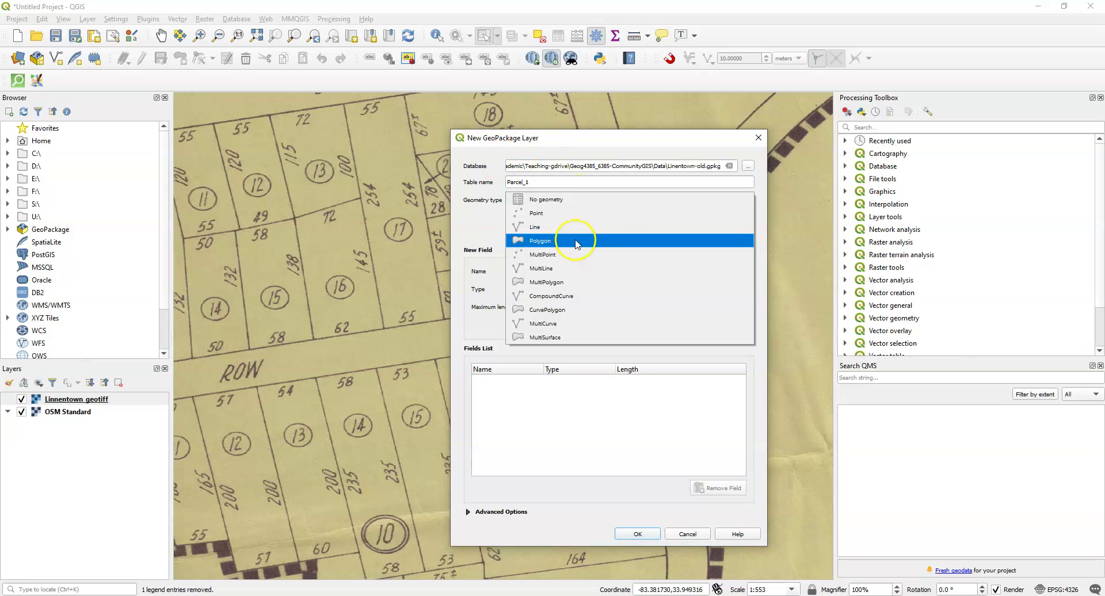
pyautogui.click(577, 241)
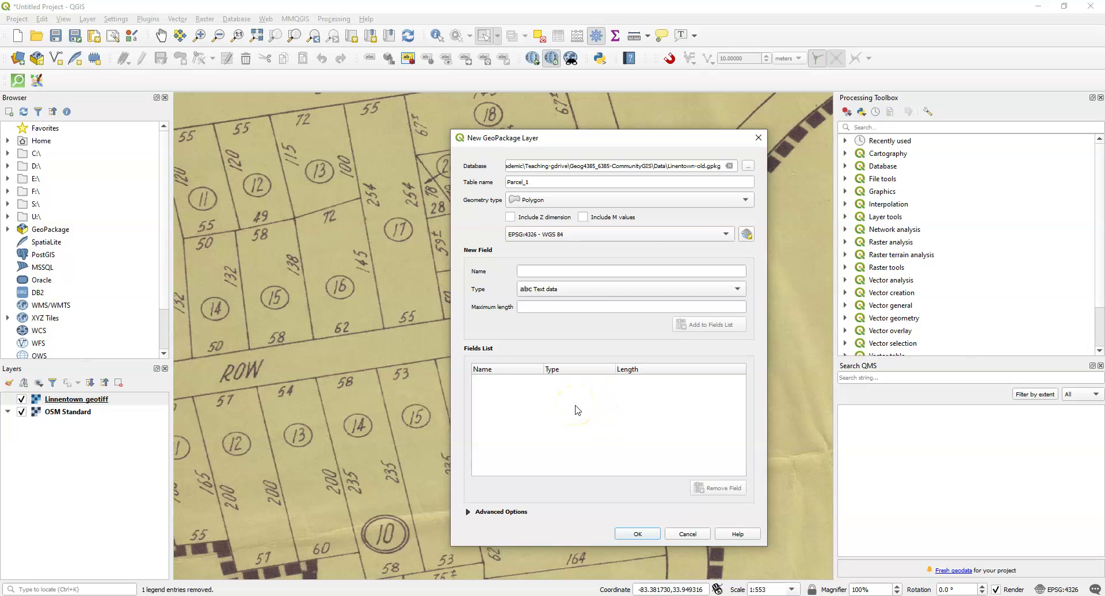
pyautogui.click(637, 535)
pyautogui.click(572, 318)
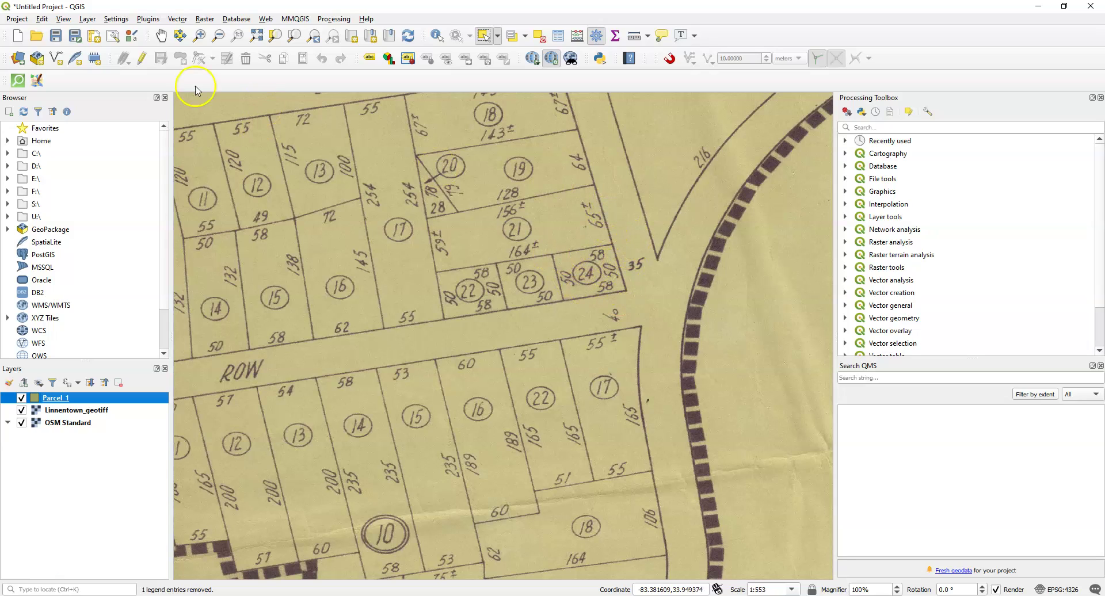
# Enable editing on Parcel_1 and digitize parcel 24 as a four-corner polygon, keeping the fid as Autogenerate.
pyautogui.click(142, 60)
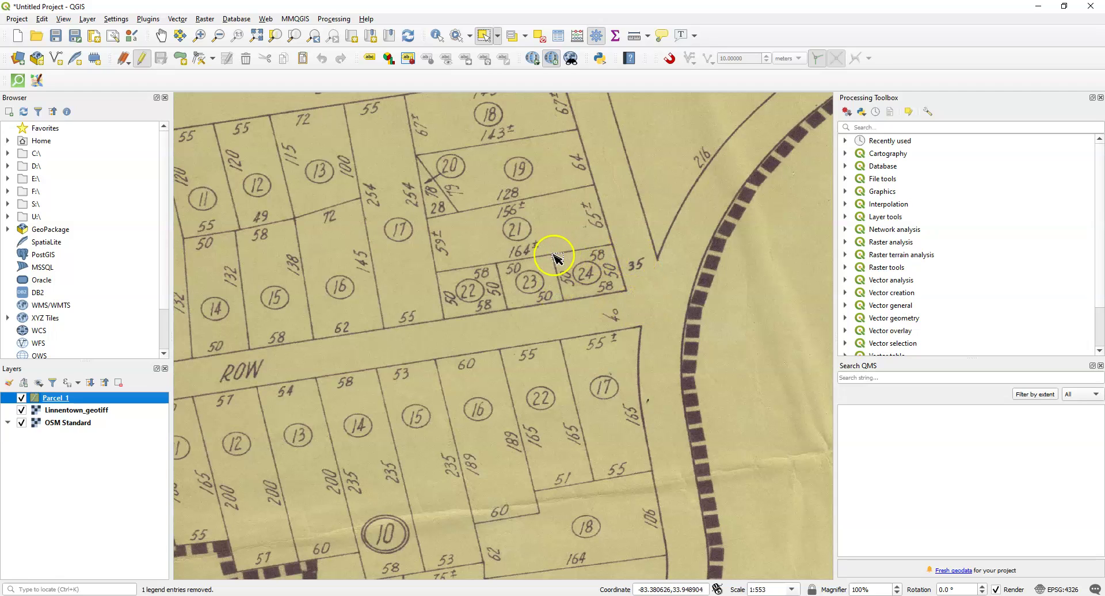
pyautogui.scroll(1, 557, 259)
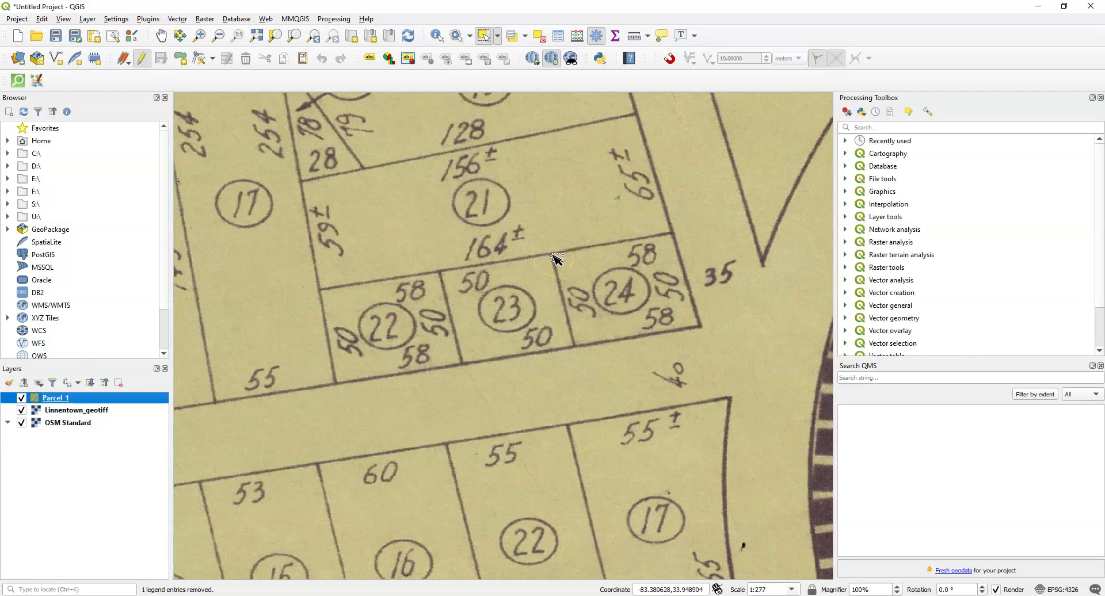
pyautogui.click(553, 255)
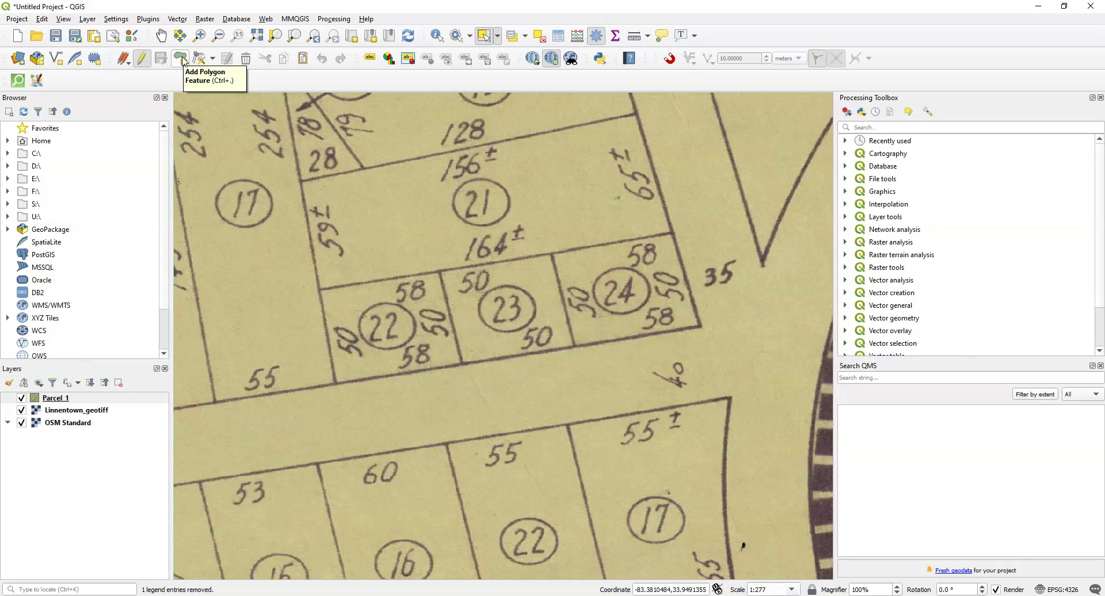
pyautogui.click(181, 58)
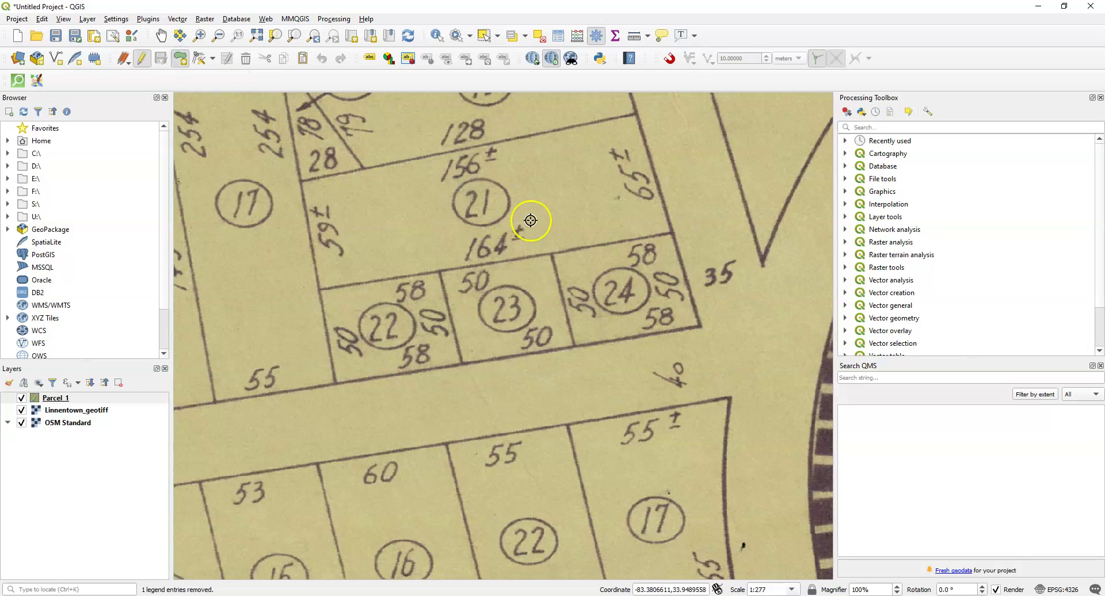
pyautogui.click(552, 253)
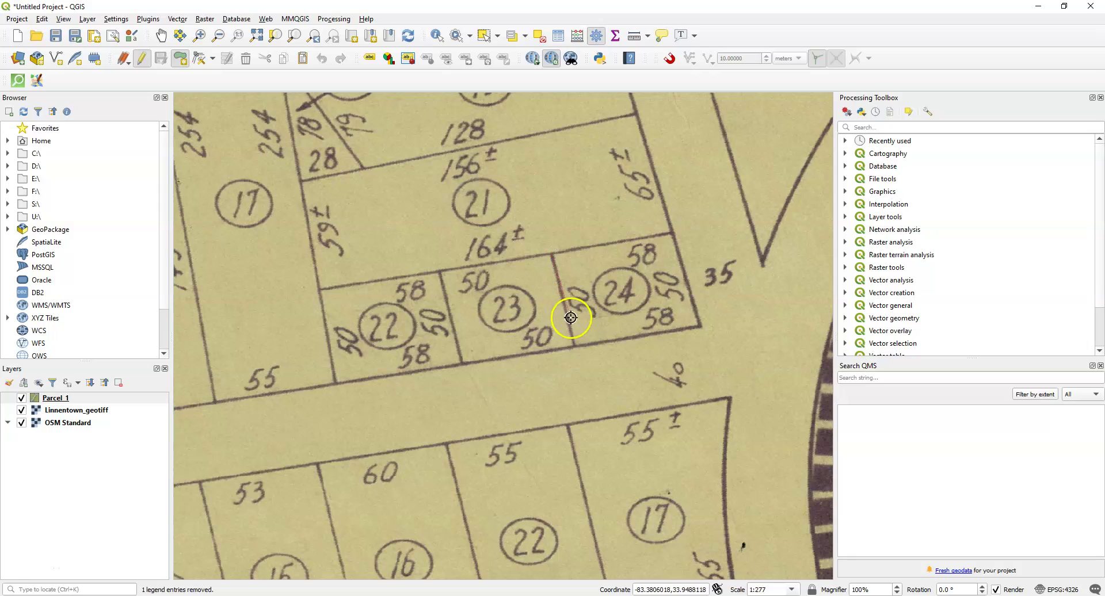
pyautogui.click(574, 347)
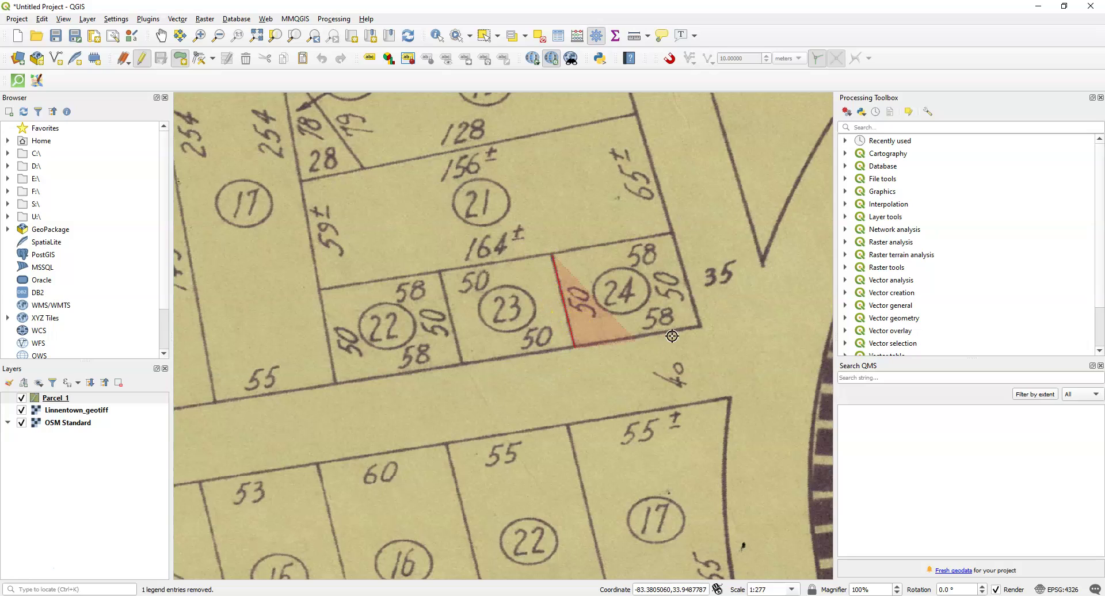
pyautogui.click(700, 326)
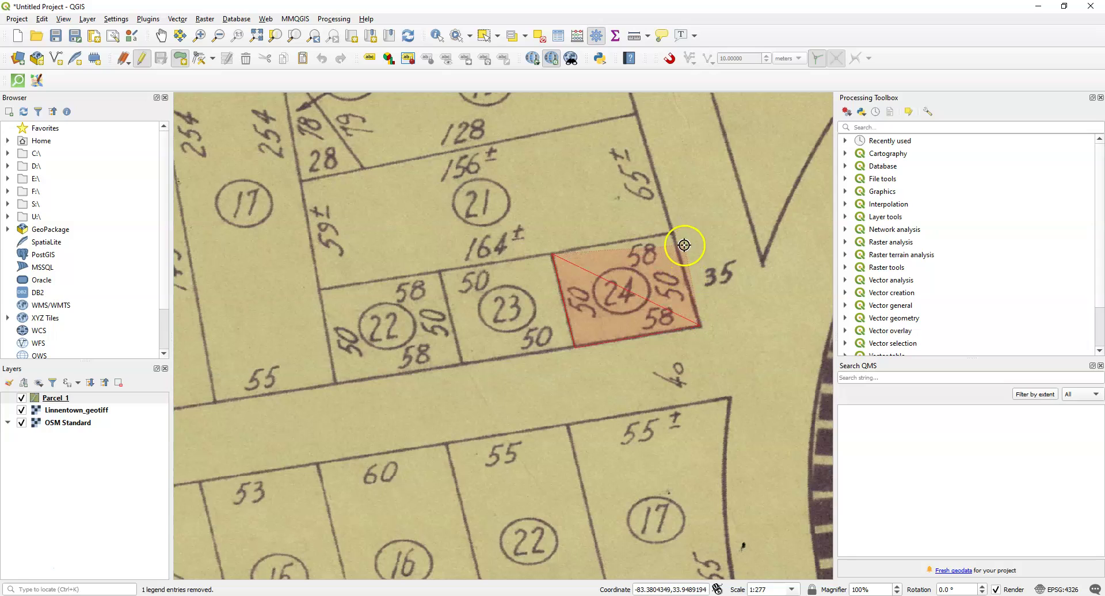
pyautogui.rightClick(673, 233)
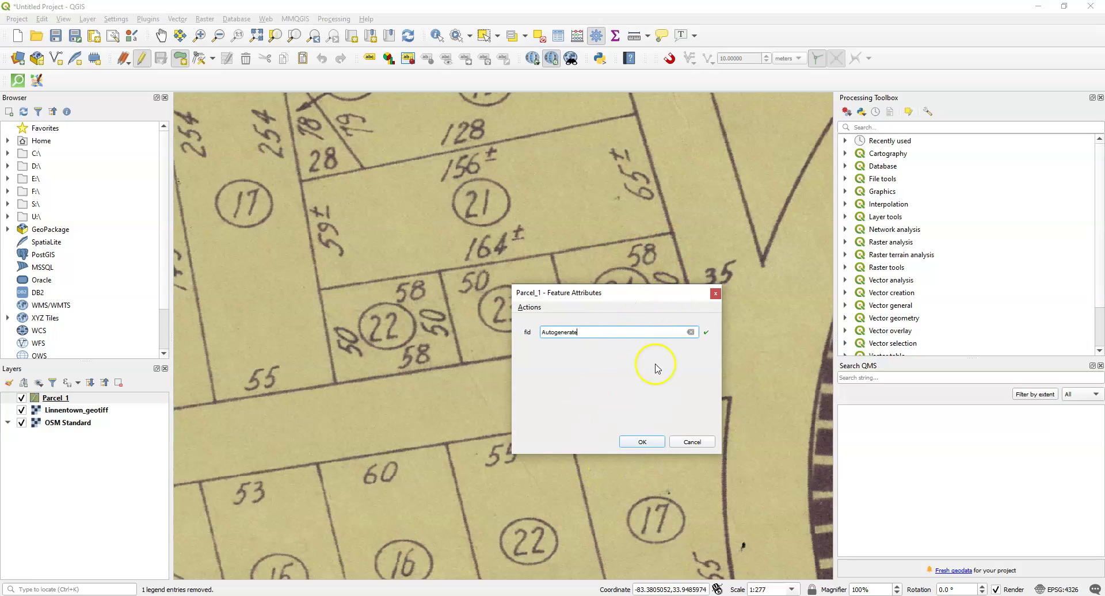
pyautogui.click(642, 443)
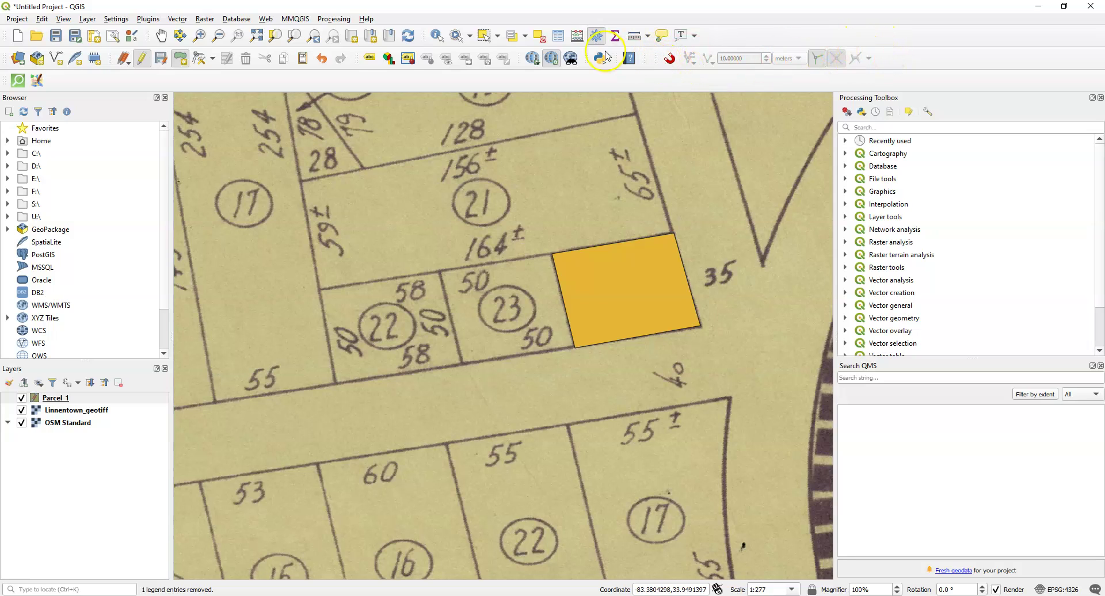
# Check in the list of toolbars whether the Snapping Toolbar is enabled.
pyautogui.click(87, 20)
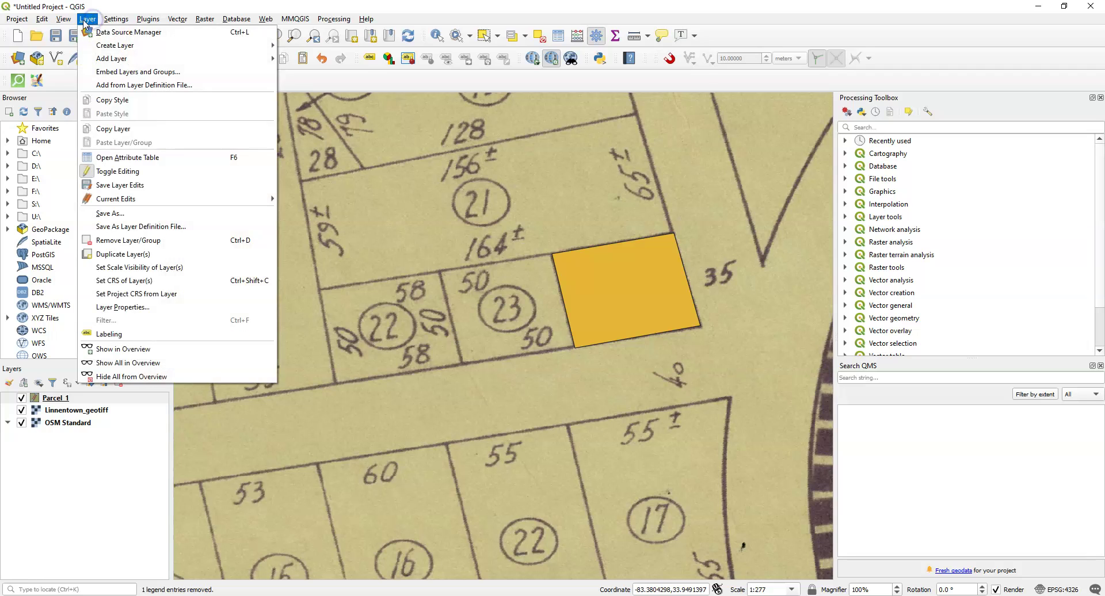
pyautogui.moveTo(73, 22)
pyautogui.moveTo(135, 407)
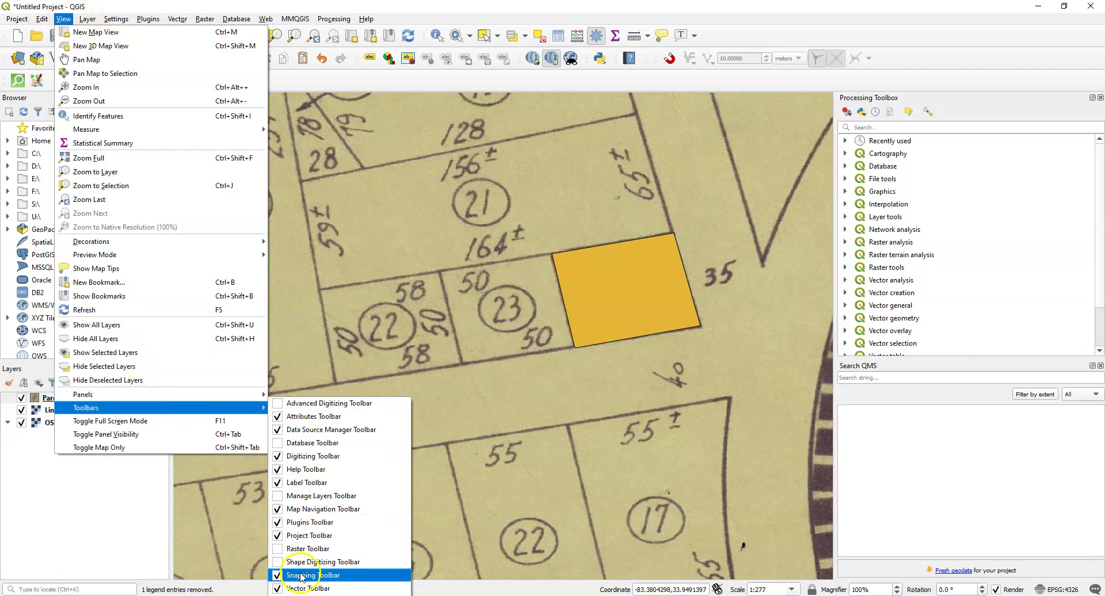
pyautogui.click(710, 6)
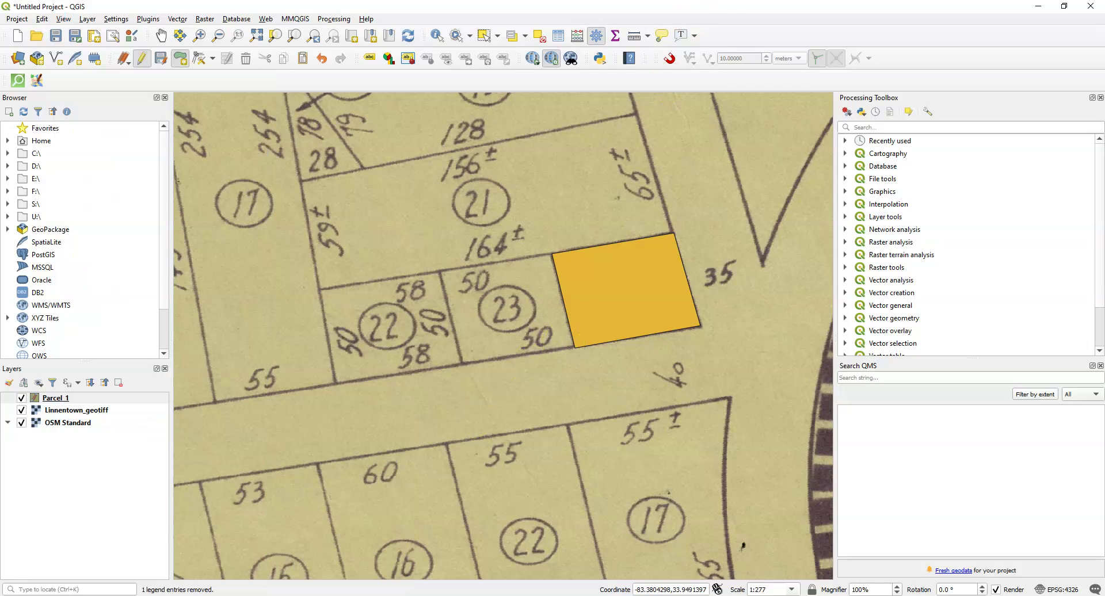
# Try snapping with meters as the tolerance unit, review its layer and intersection options, and switch snapping back off.
pyautogui.click(669, 60)
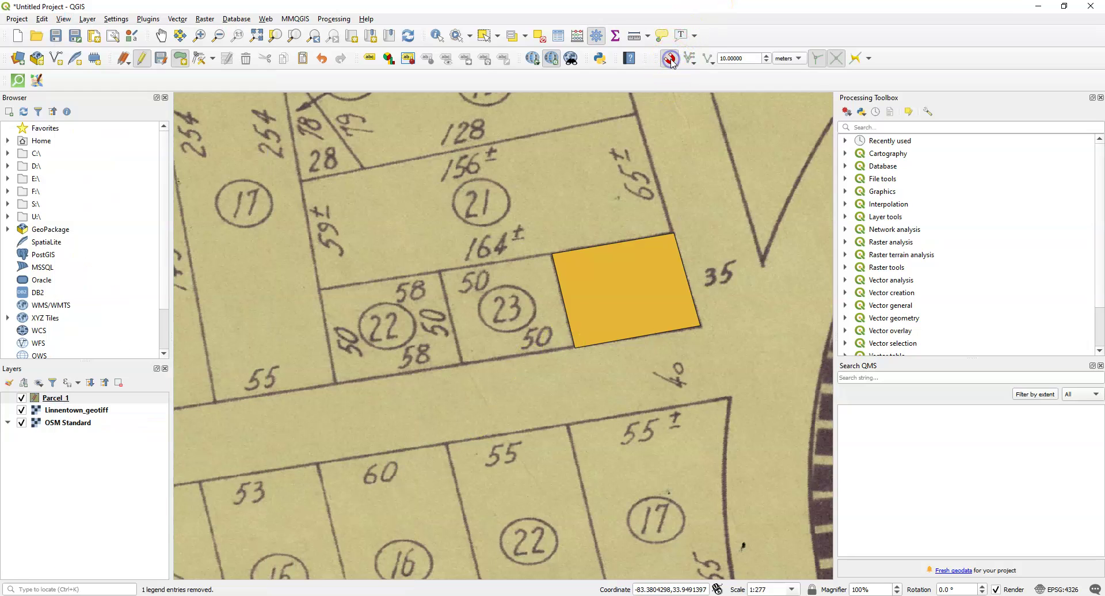
pyautogui.click(690, 60)
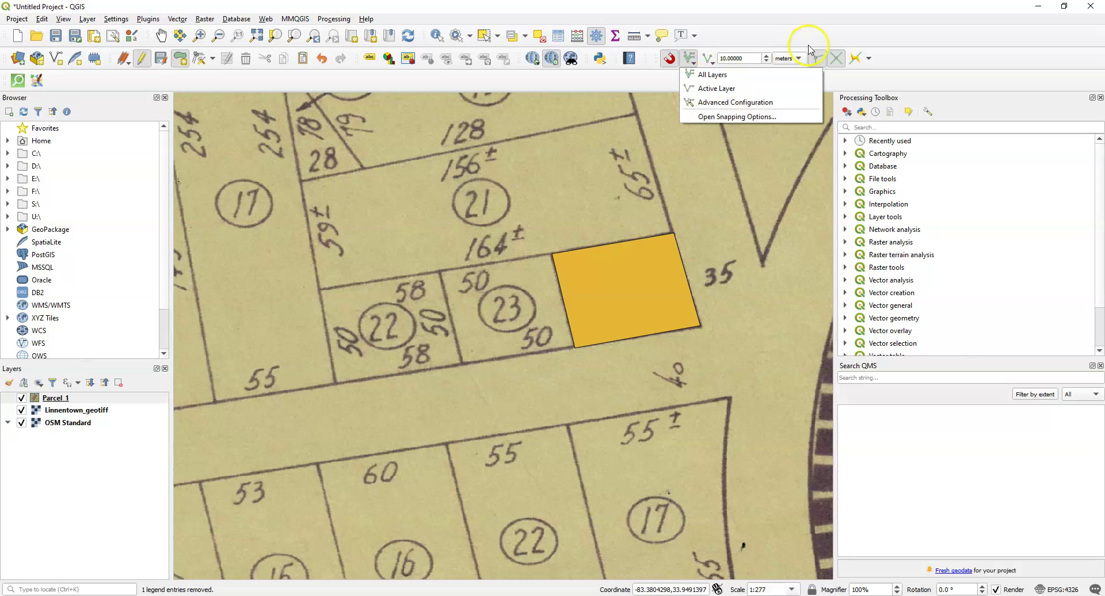
pyautogui.click(762, 43)
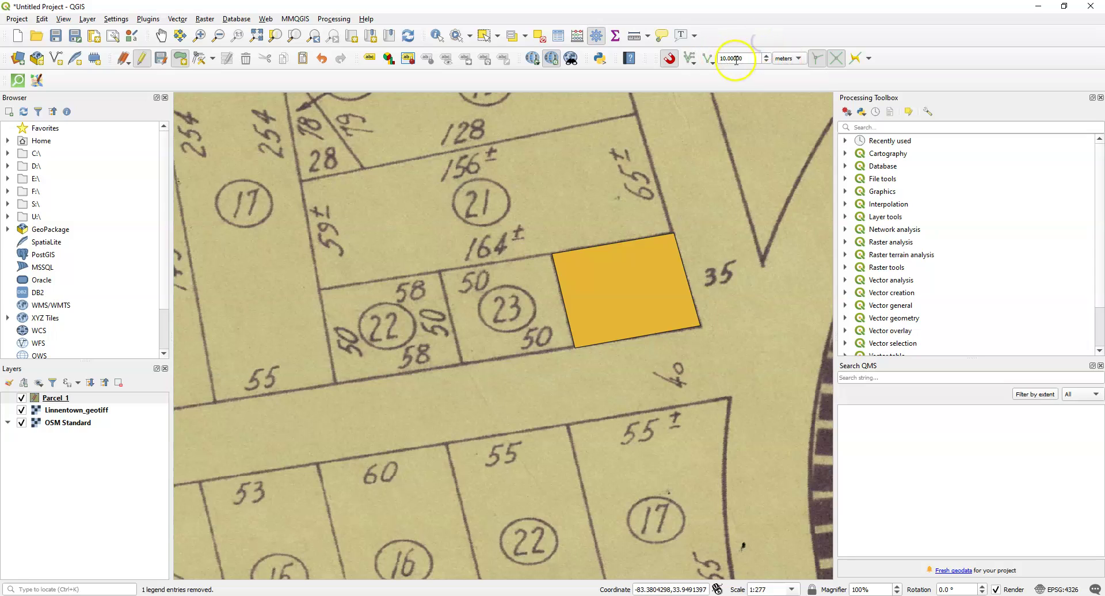
pyautogui.click(798, 58)
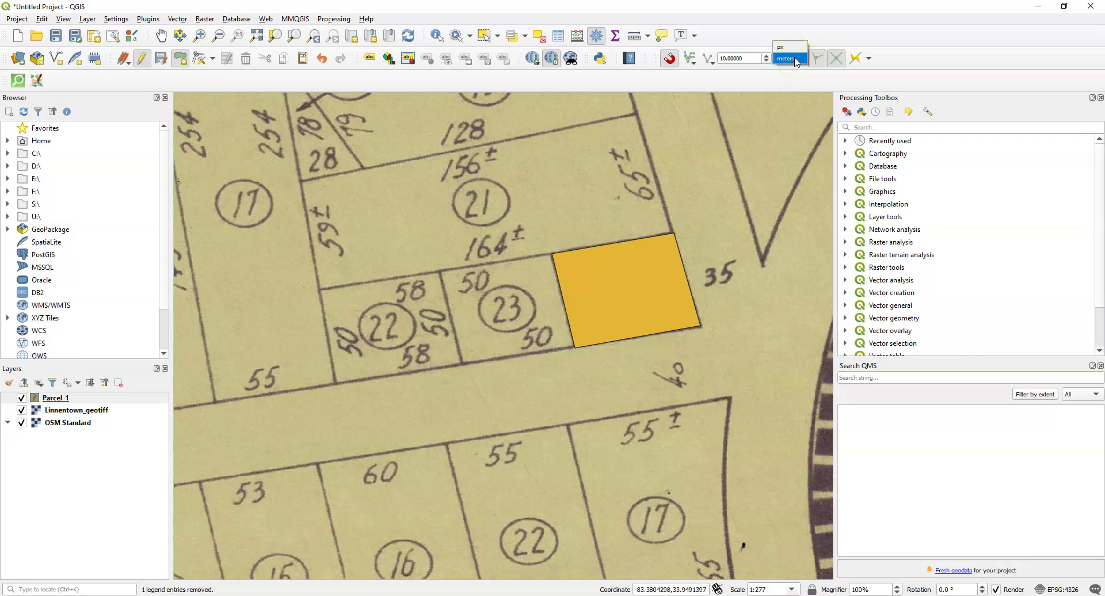
pyautogui.click(797, 59)
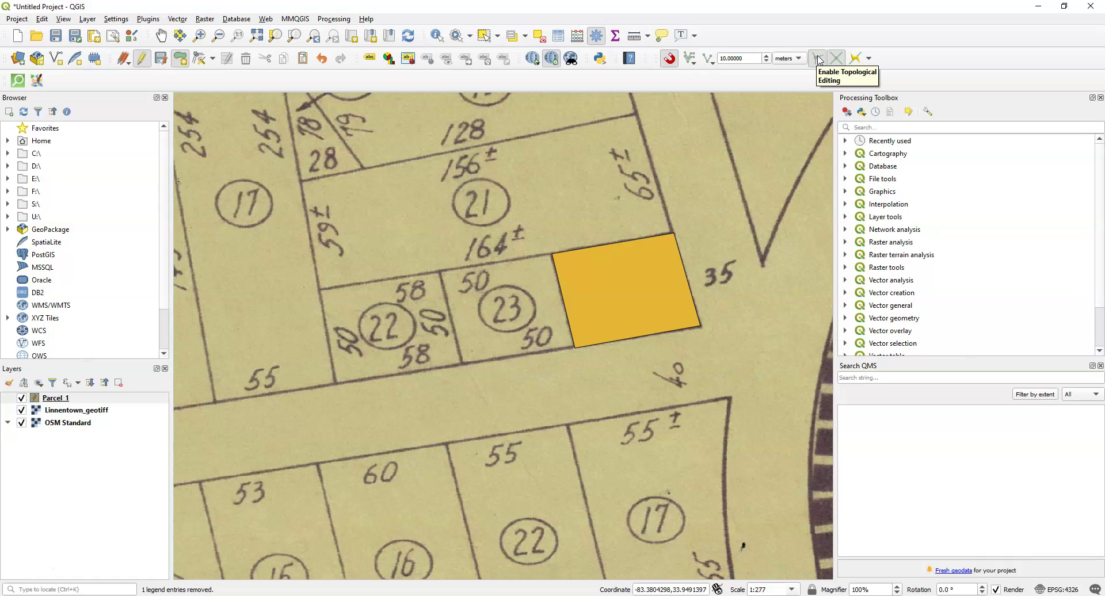
pyautogui.click(838, 59)
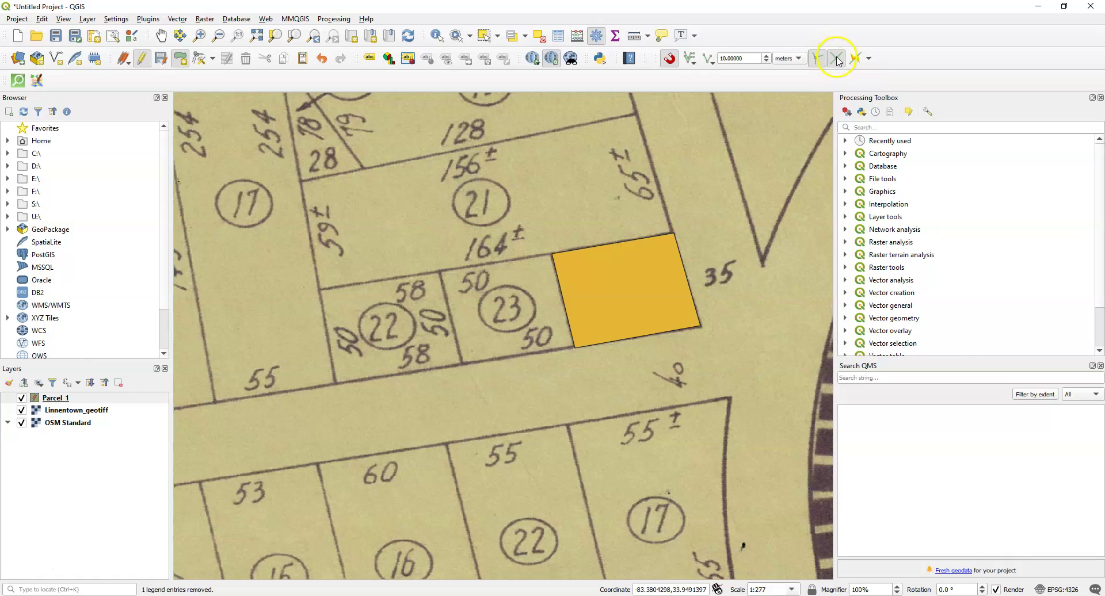
pyautogui.click(835, 59)
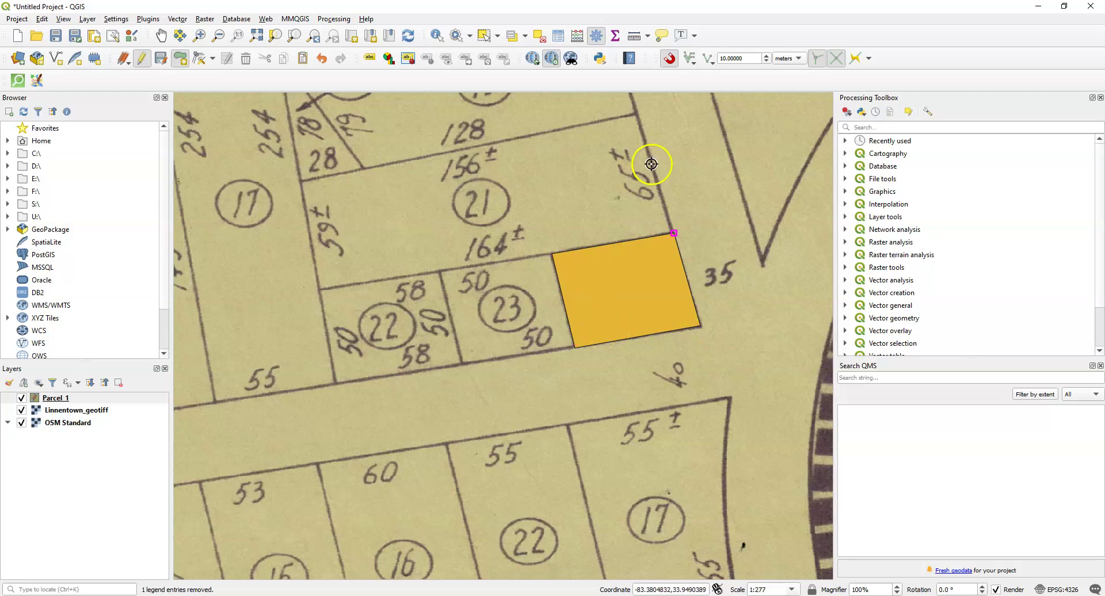
pyautogui.click(669, 58)
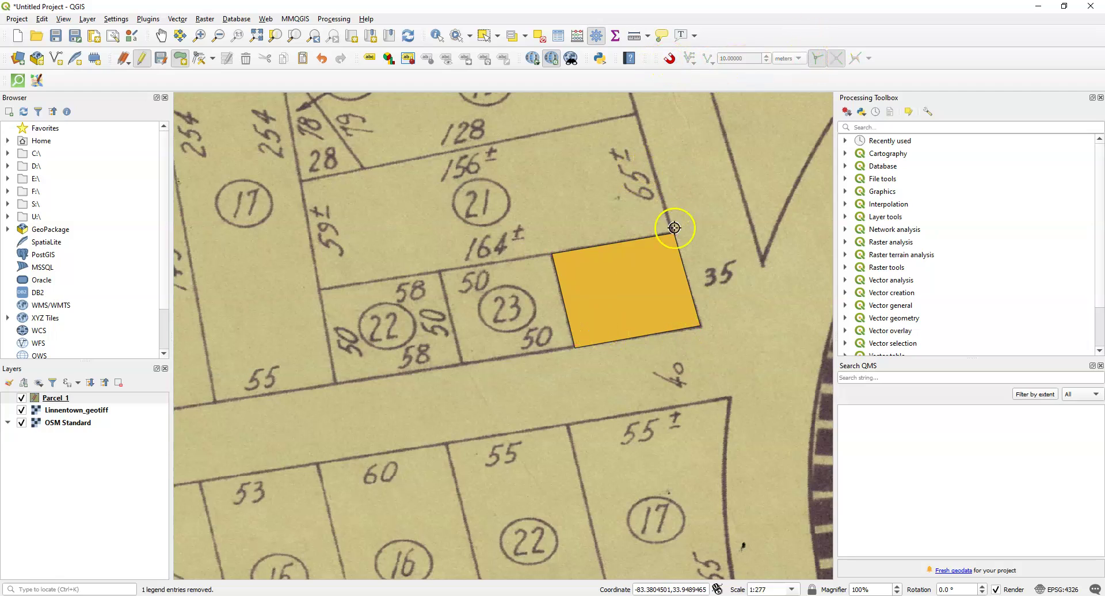
# Digitize parcel 23 as a four-corner polygon, snapping only the two corners shared with parcel 24 and keeping the fid as Autogenerate.
pyautogui.click(667, 59)
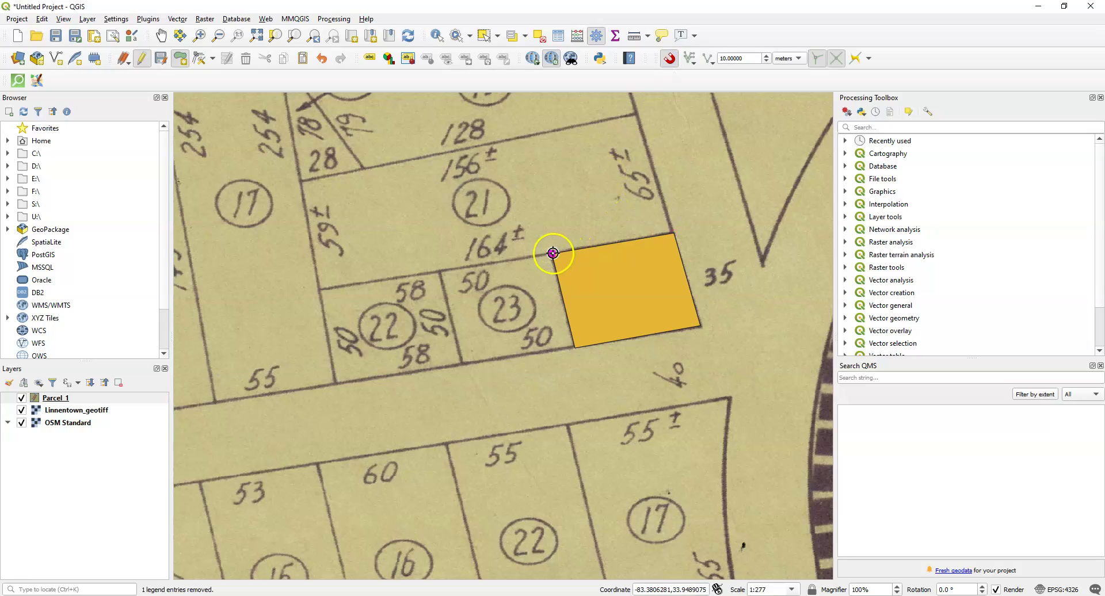
pyautogui.click(575, 349)
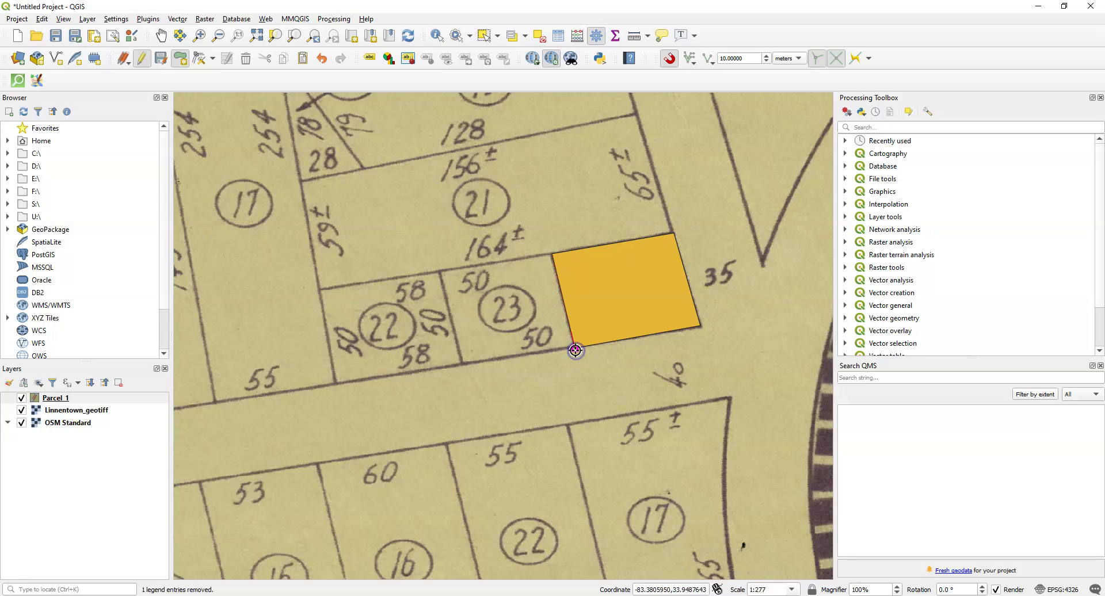
pyautogui.click(696, 272)
pyautogui.rightClick(696, 273)
pyautogui.click(672, 63)
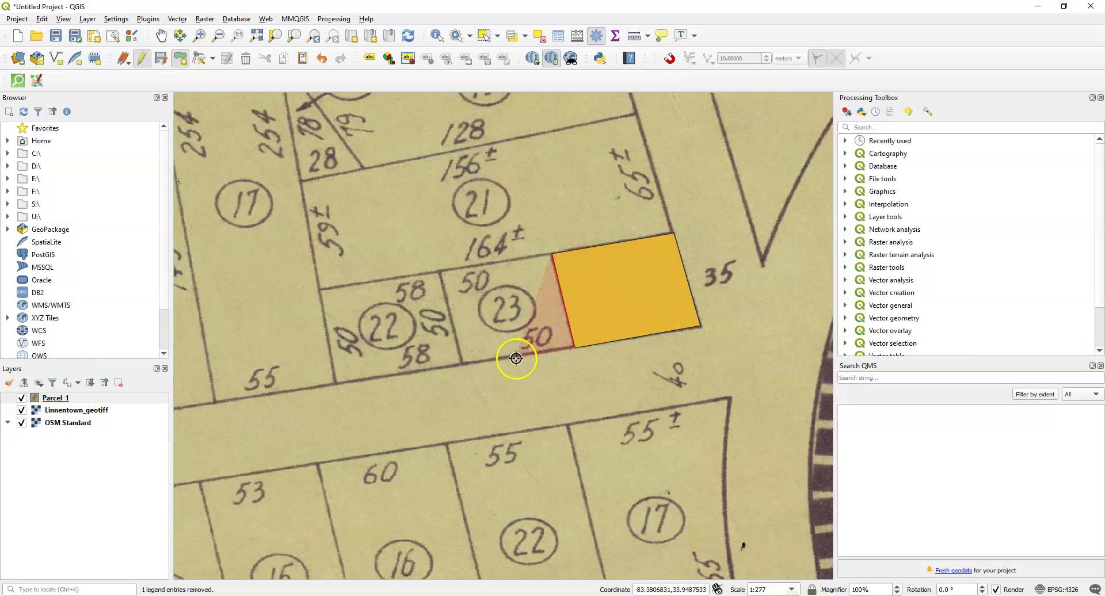
pyautogui.click(461, 364)
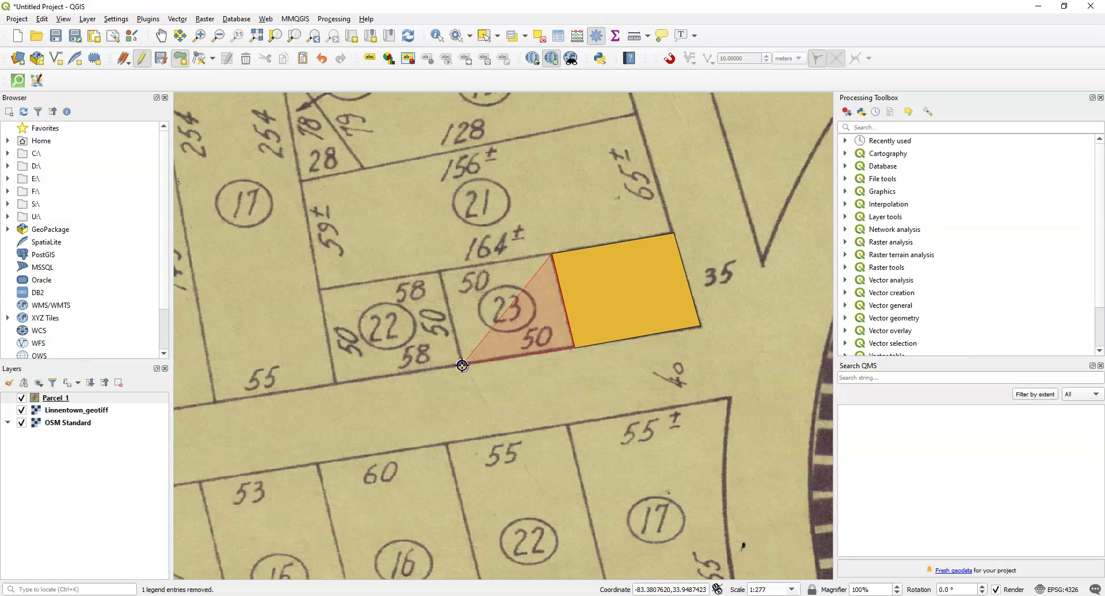
pyautogui.click(441, 273)
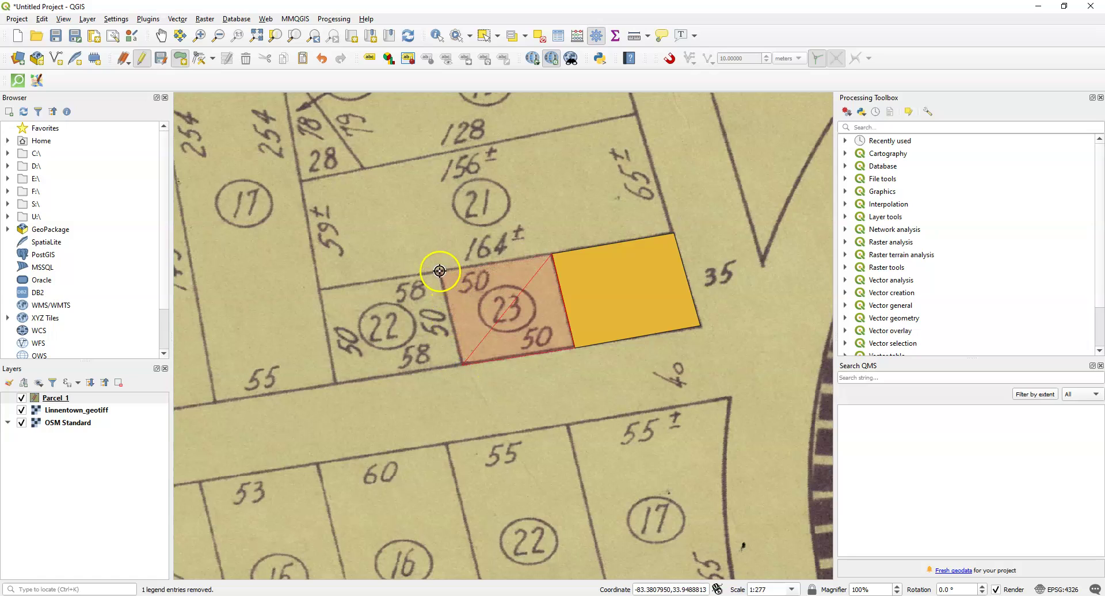
pyautogui.rightClick(439, 271)
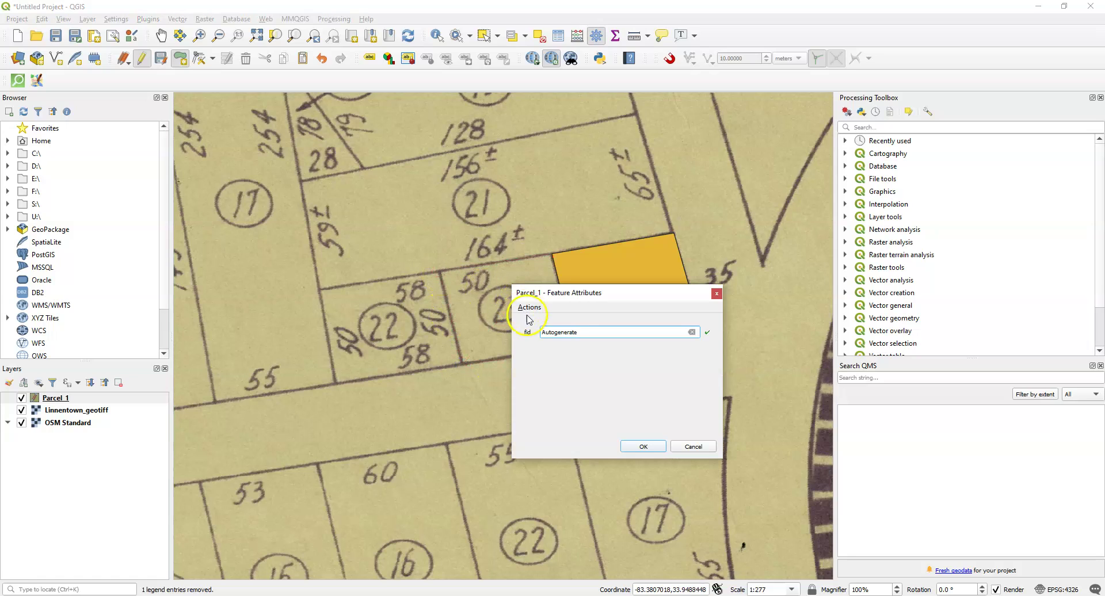
pyautogui.click(643, 447)
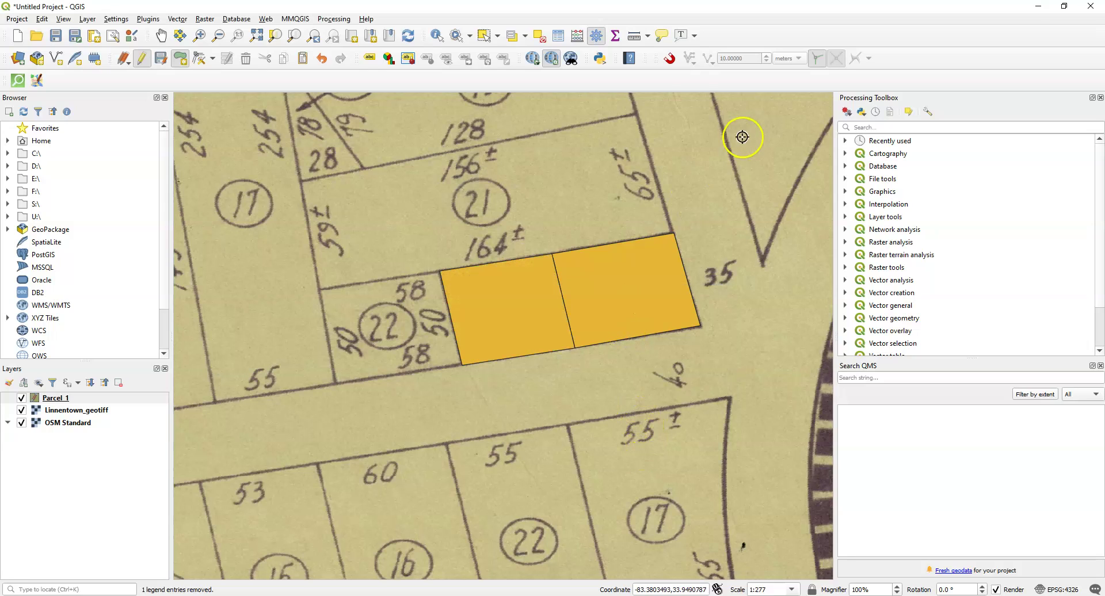
# Digitize parcel 22 as a four-corner polygon, snapping only the two corners shared with parcel 23 and accepting its feature attributes.
pyautogui.click(672, 60)
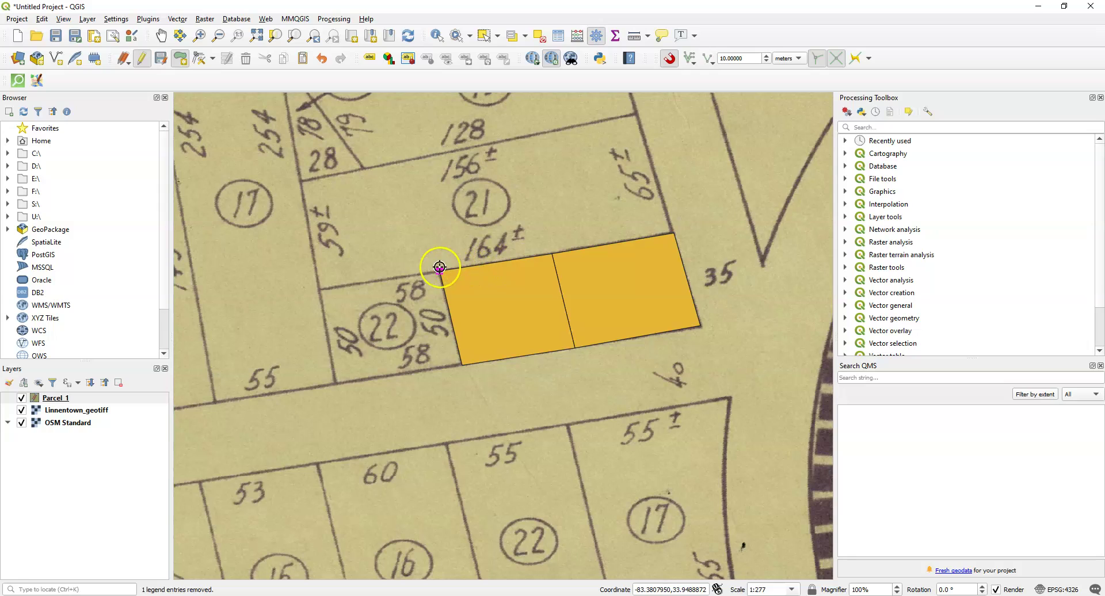
pyautogui.click(462, 364)
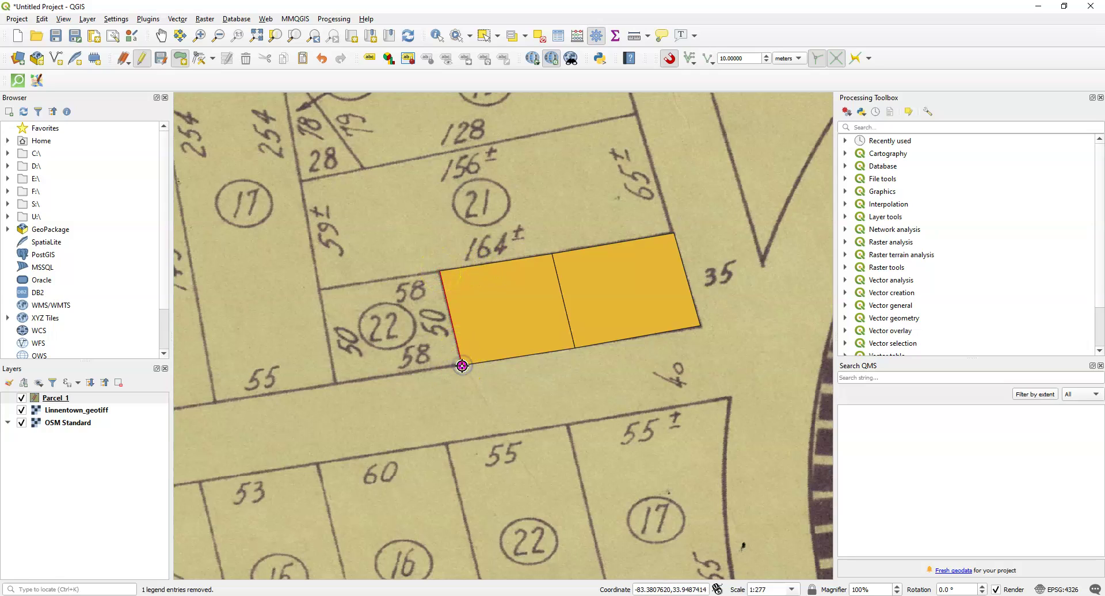
pyautogui.click(669, 58)
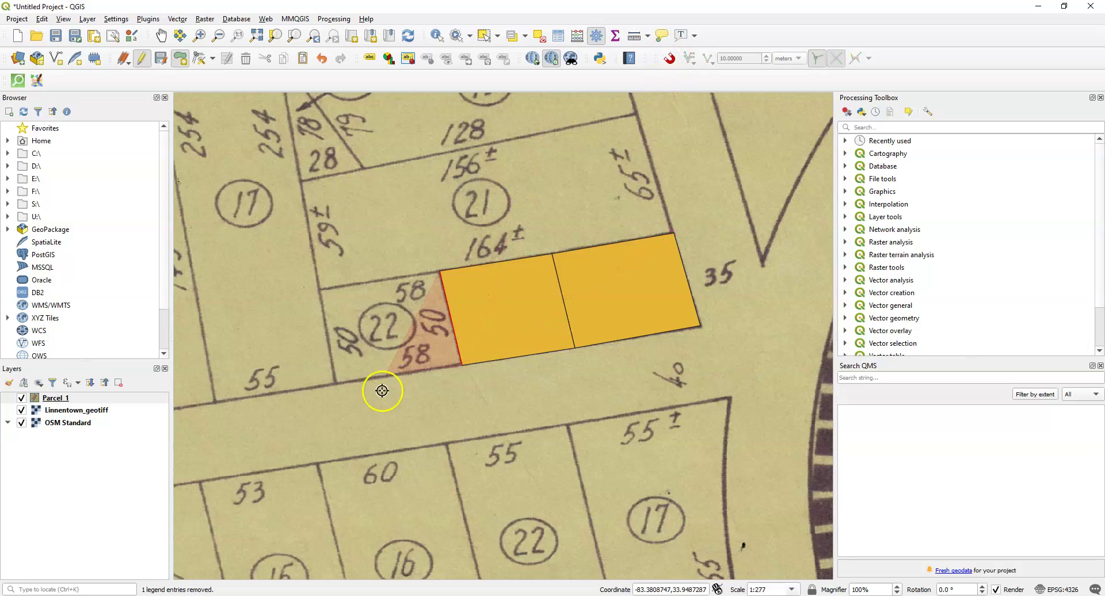
pyautogui.click(336, 383)
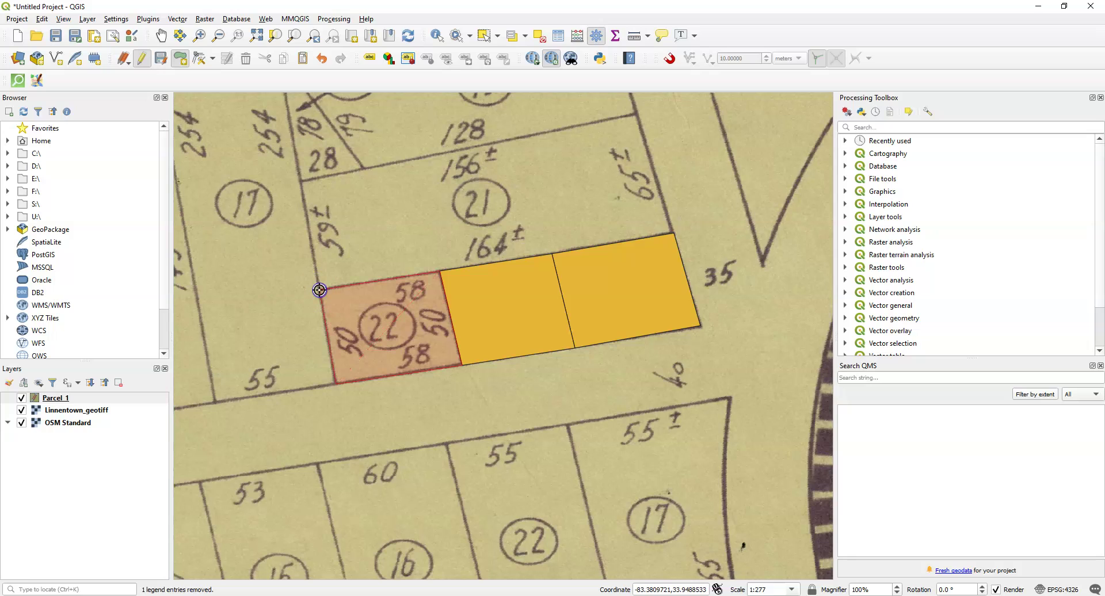
pyautogui.click(319, 290)
pyautogui.rightClick(319, 290)
pyautogui.click(635, 450)
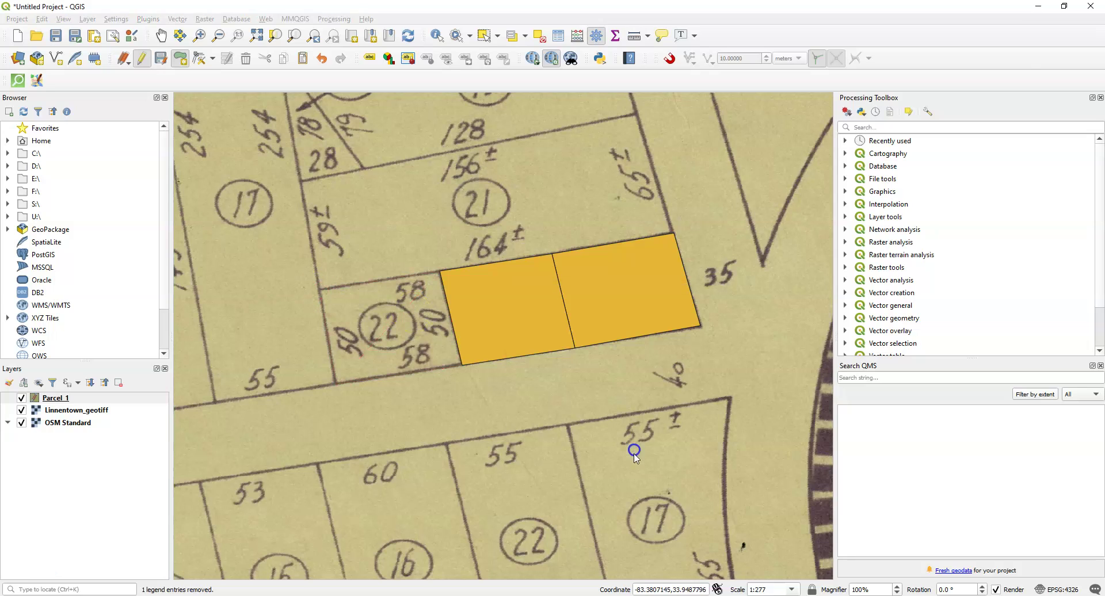
# Open the attribute table of Parcel_1, and stop editing the layer with its changes saved.
pyautogui.rightClick(55, 397)
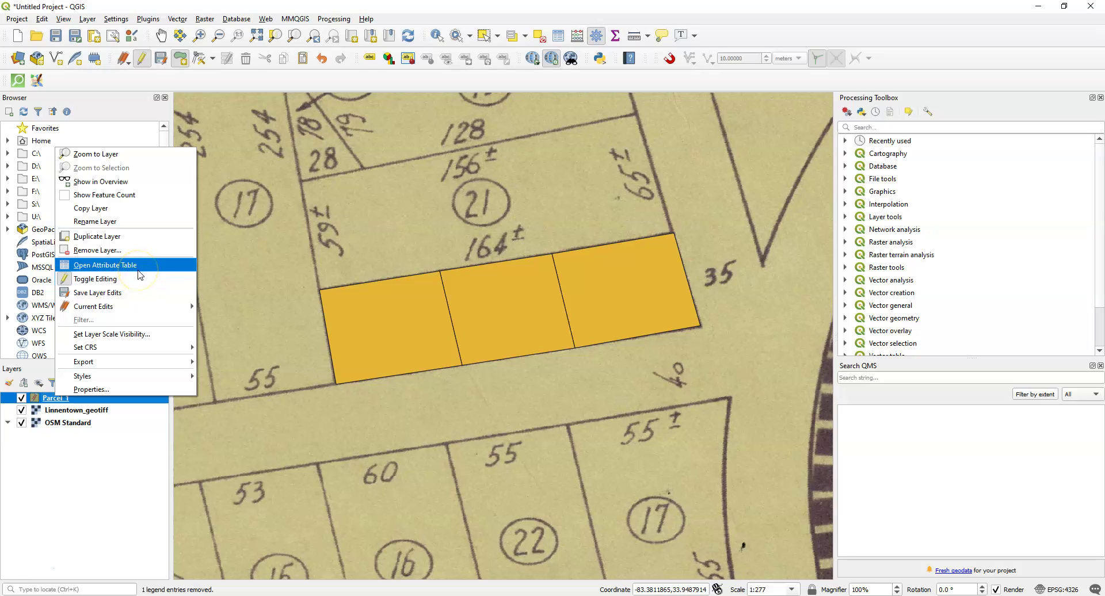
pyautogui.click(138, 269)
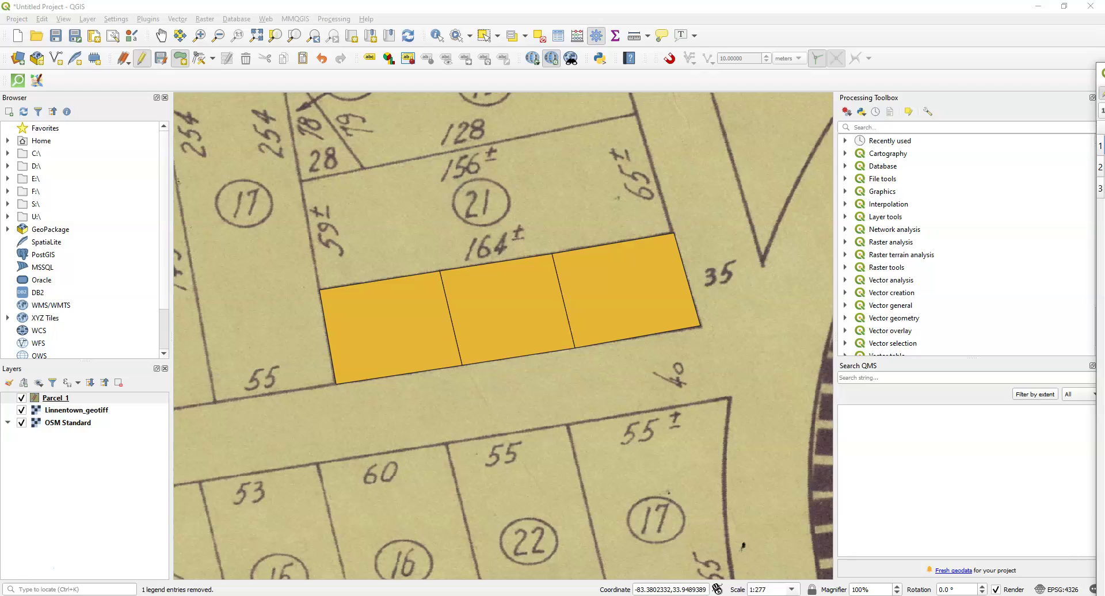
pyautogui.click(144, 62)
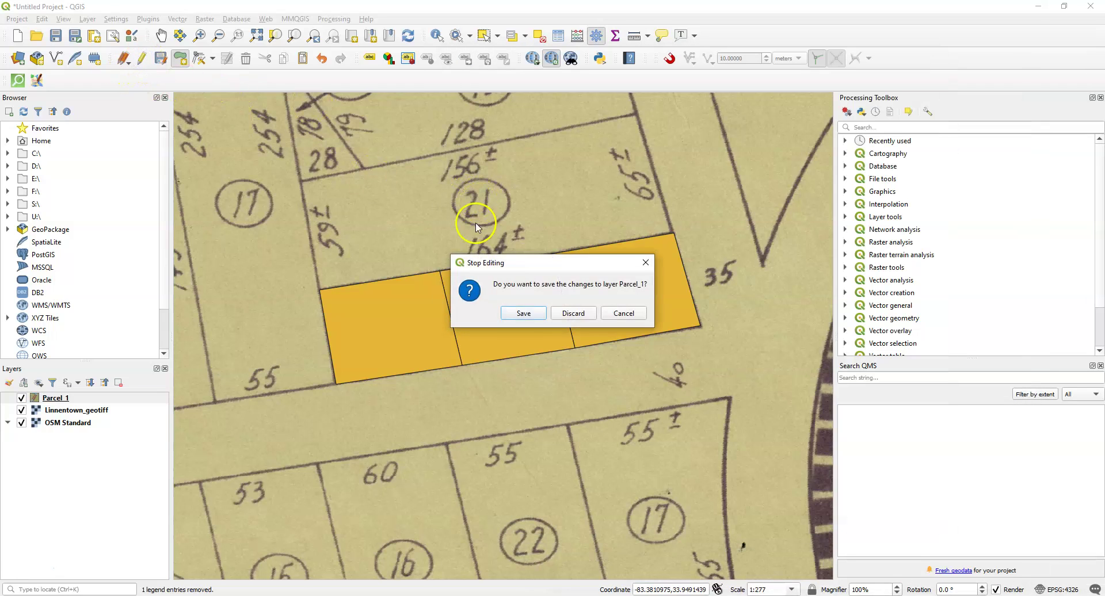
pyautogui.click(524, 314)
# Review the fid records of the digitized parcels in the Parcel_1 attribute table and close it.
pyautogui.rightClick(64, 399)
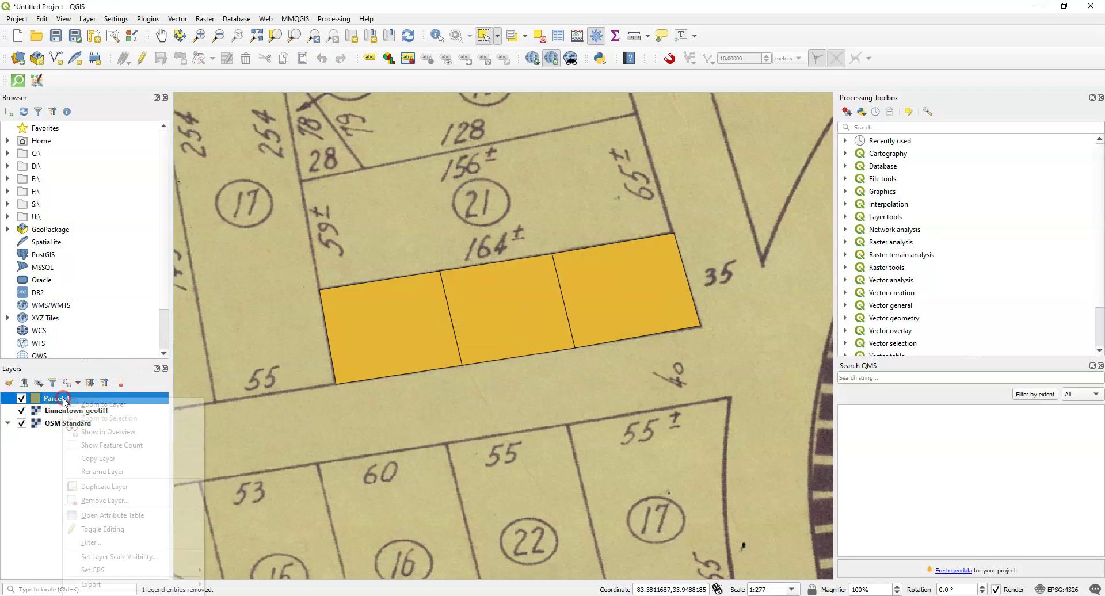
pyautogui.click(112, 515)
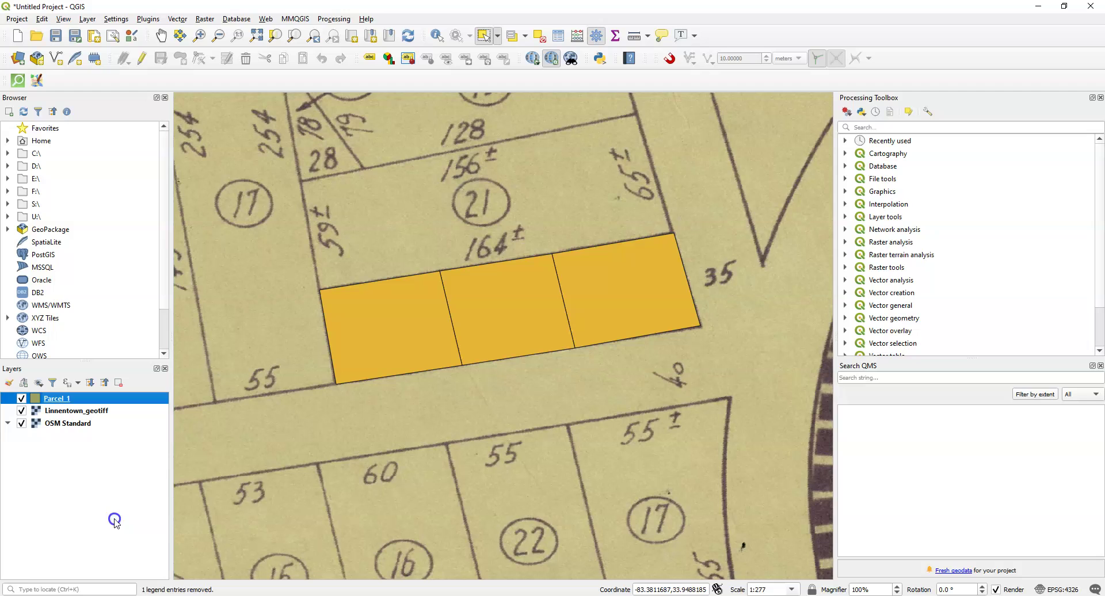
pyautogui.click(417, 371)
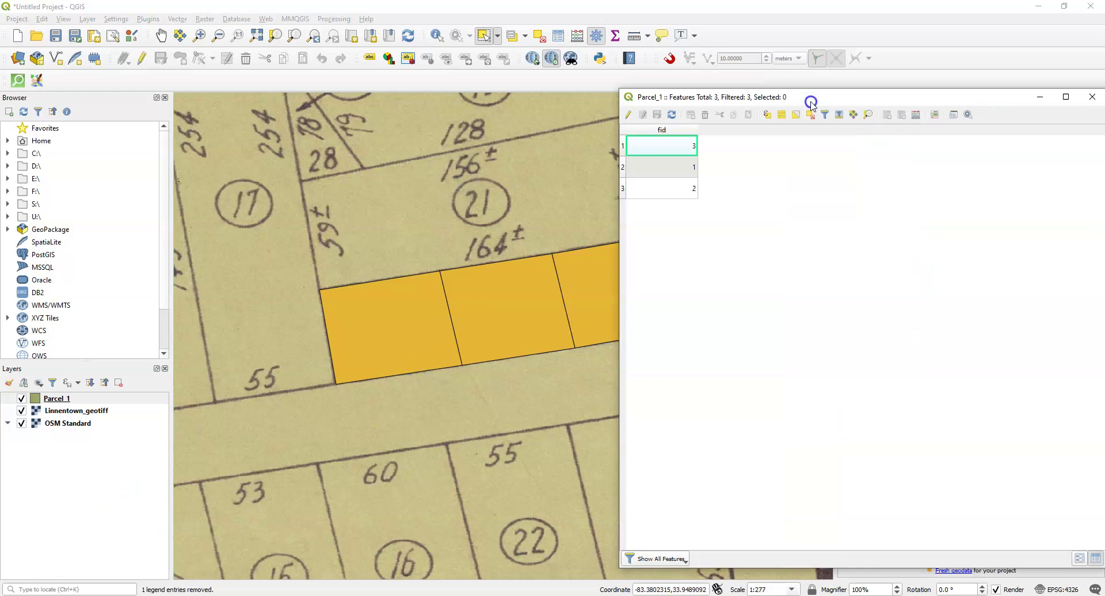
pyautogui.moveTo(813, 101); pyautogui.dragTo(558, 74)
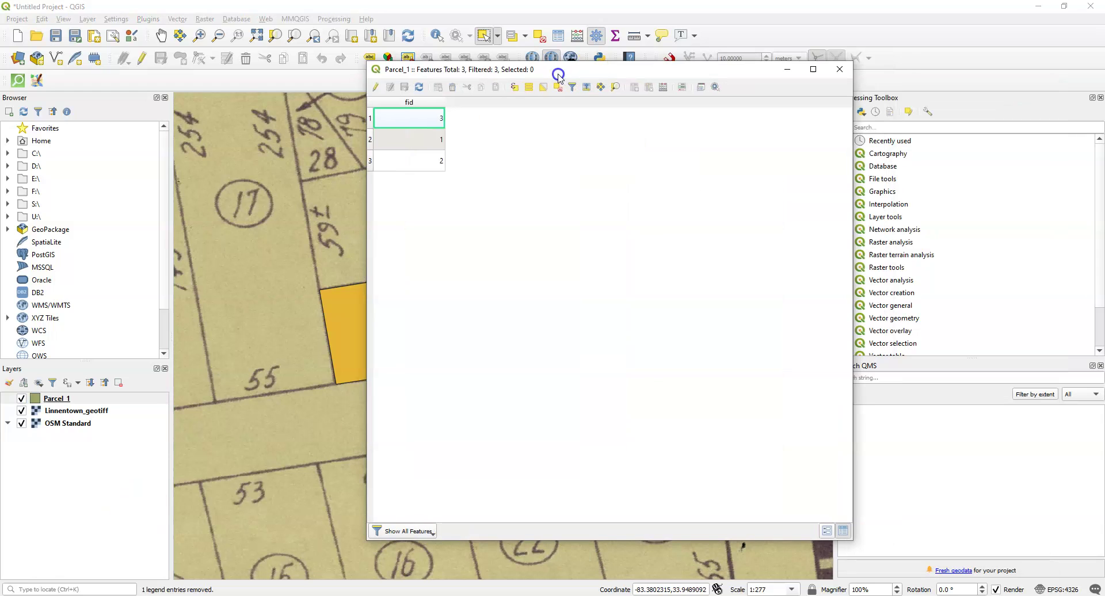
pyautogui.click(839, 69)
# Hide and show Parcel_1 again to compare its polygons with the parcels on the map underneath.
pyautogui.click(21, 398)
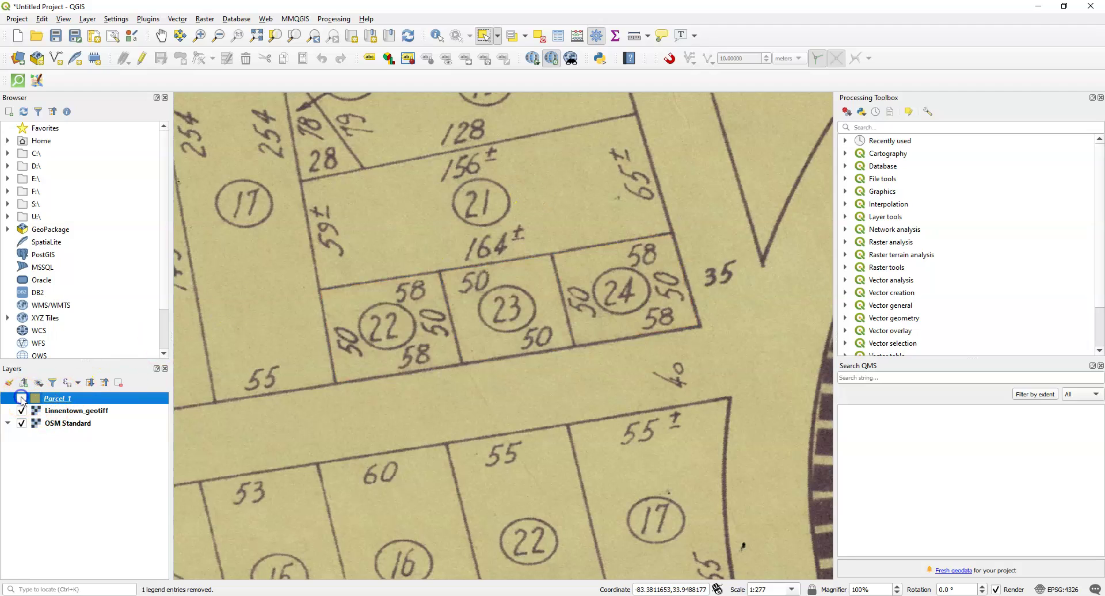
pyautogui.click(22, 398)
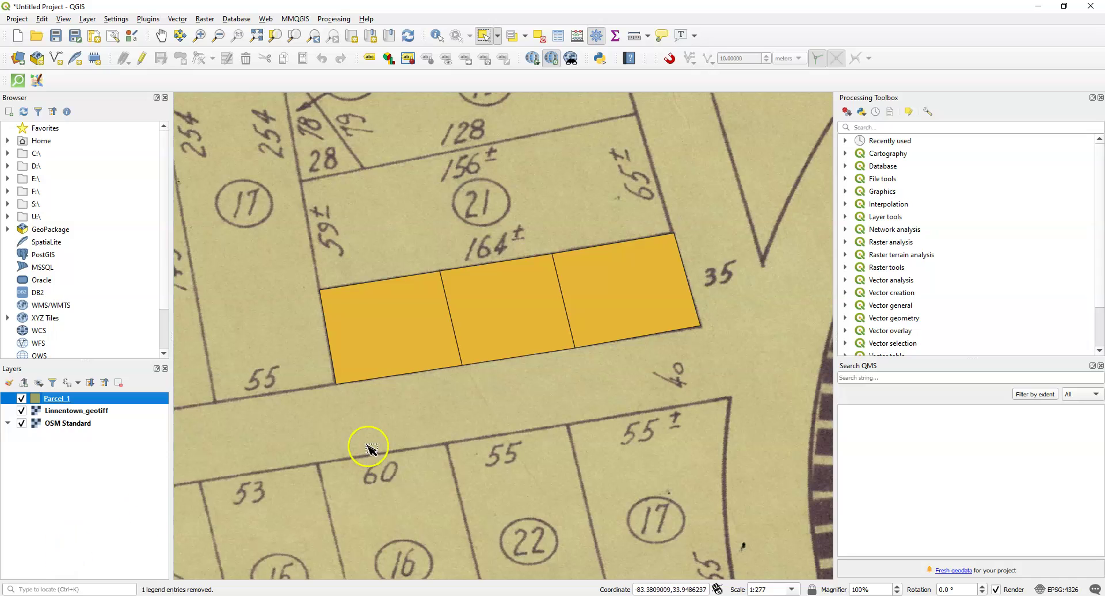
pyautogui.scroll(-1, 535, 366)
pyautogui.scroll(-1, 535, 367)
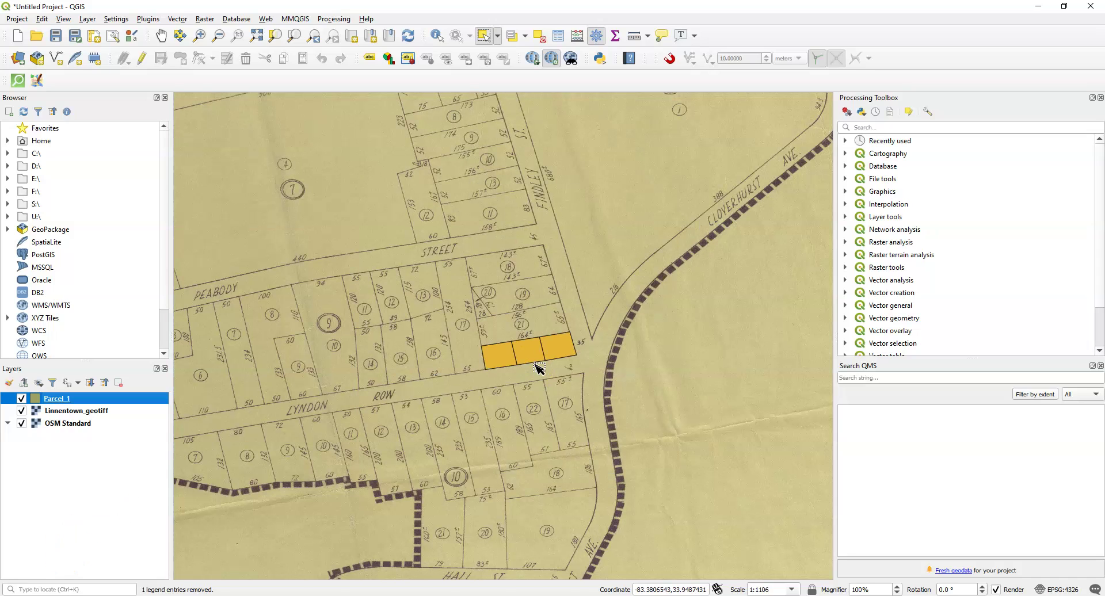